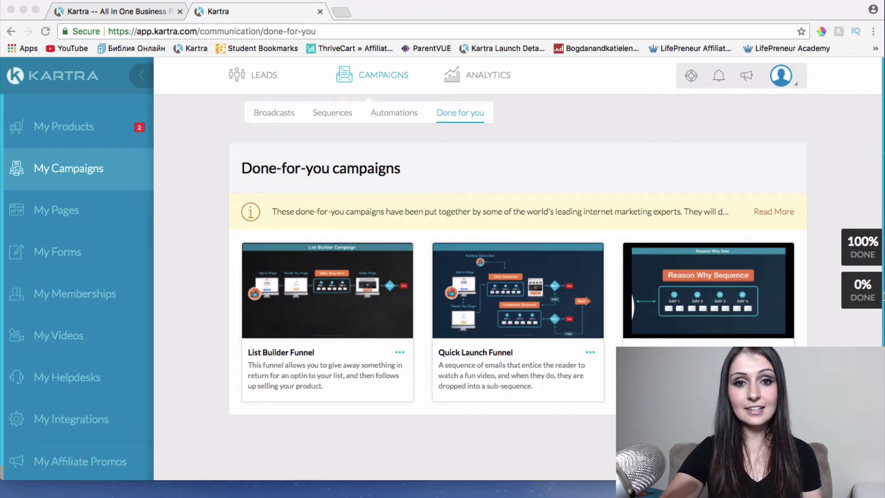
left_click(883, 301)
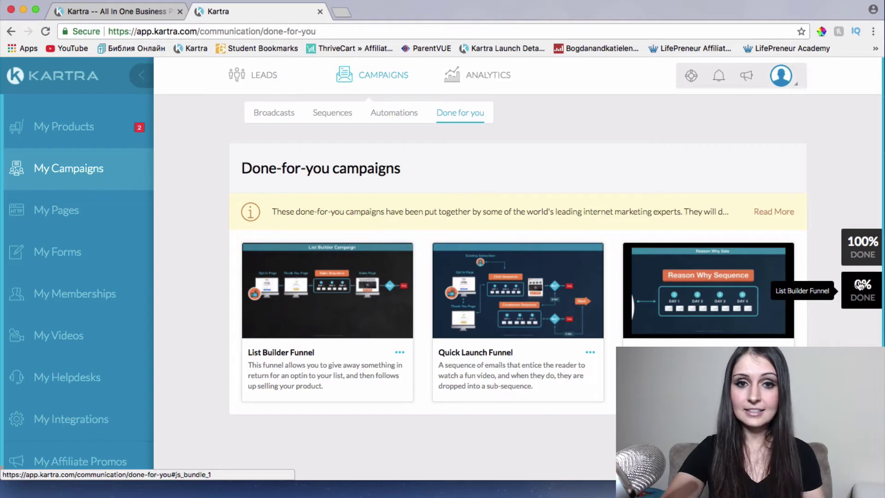
left_click(399, 353)
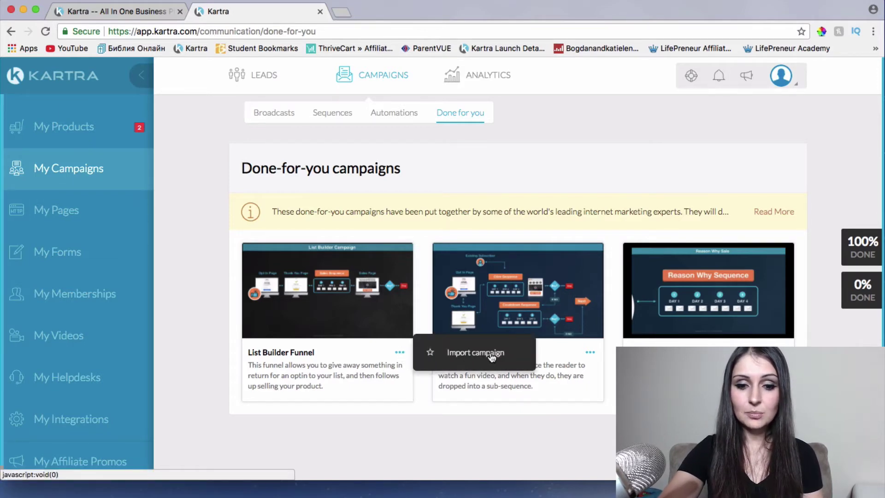
left_click(427, 402)
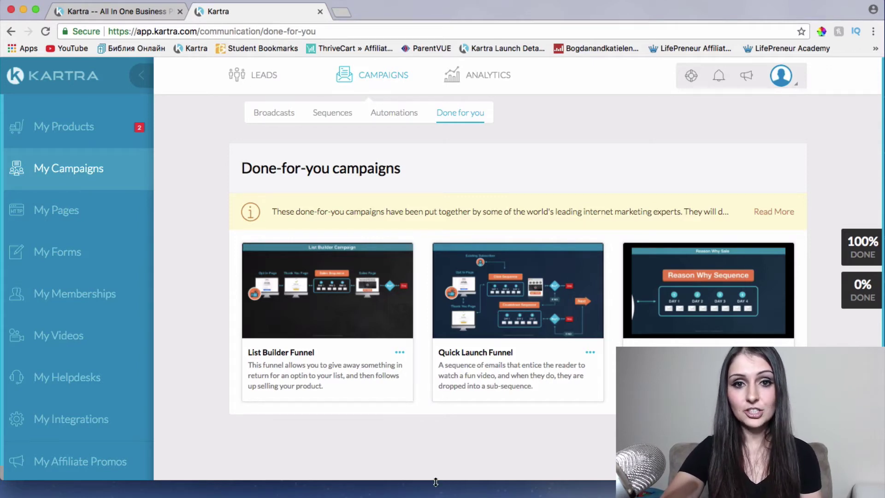
Open the List Builder Funnel checklist and review its setup tasks from payment gateway through live testing.
left_click(865, 293)
scroll(544, 355, "down", 3)
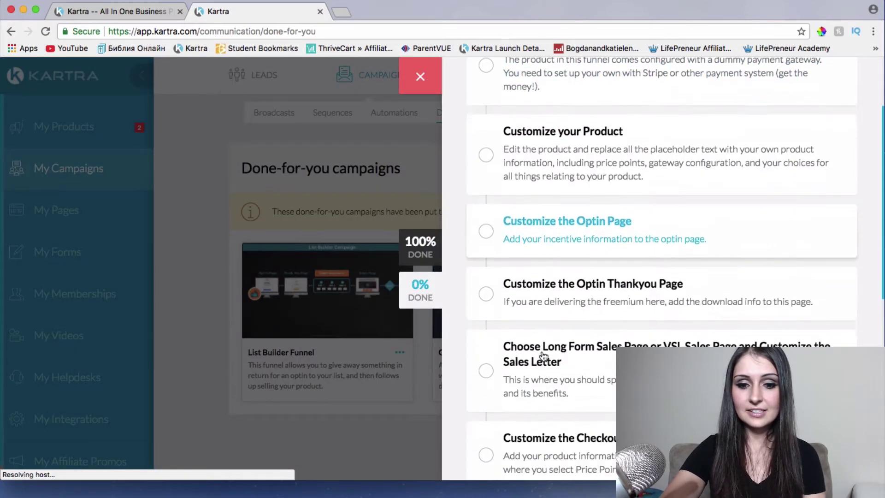
scroll(544, 355, "down", 8)
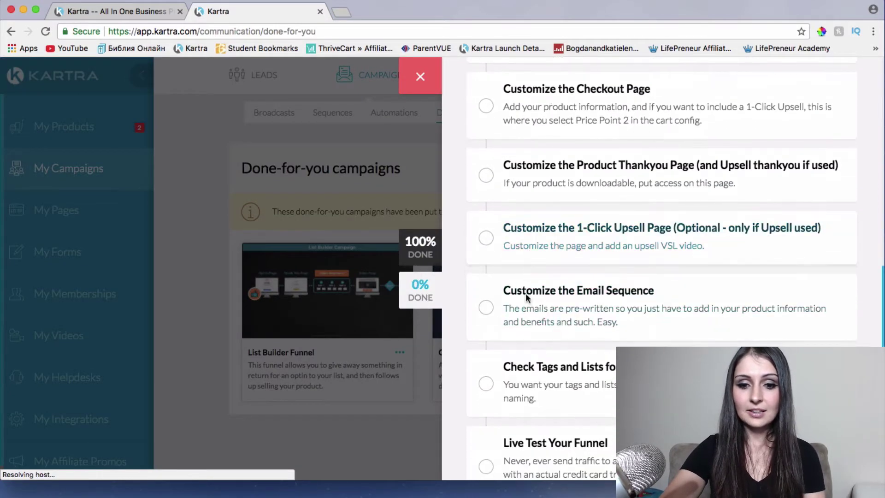
scroll(549, 369, "up", 3)
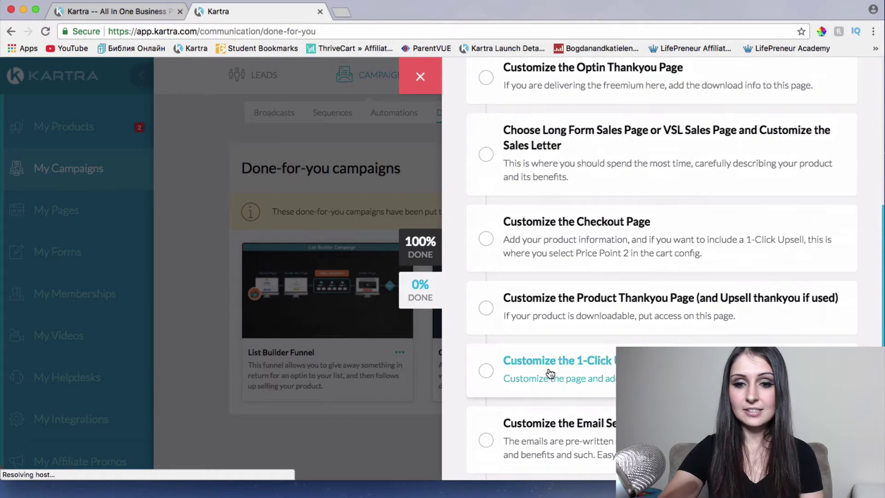
scroll(550, 373, "up", 3)
scroll(550, 373, "down", 10)
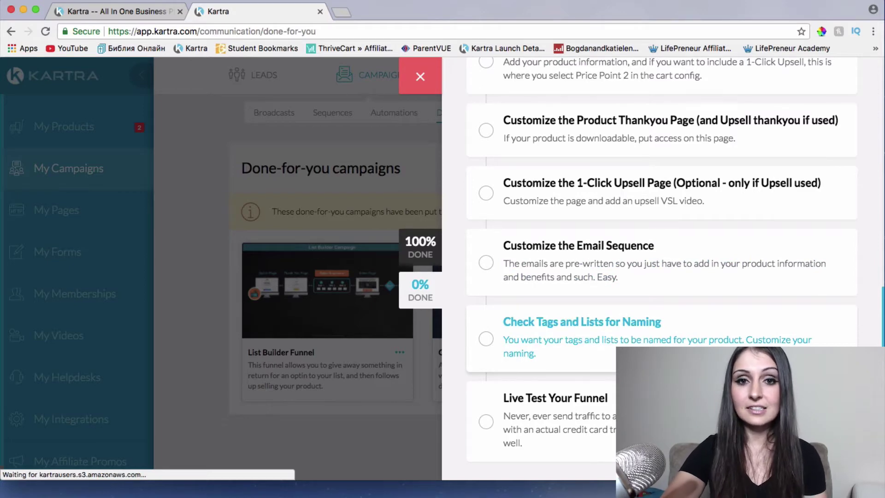
scroll(504, 167, "up", 15)
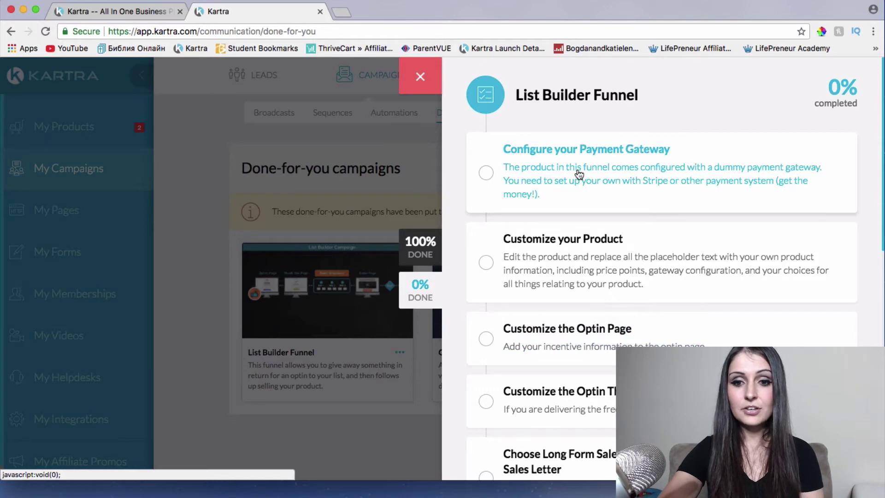
Preview the tutorial video of the Configure your Payment Gateway task and mark that task as completed.
left_click(484, 175)
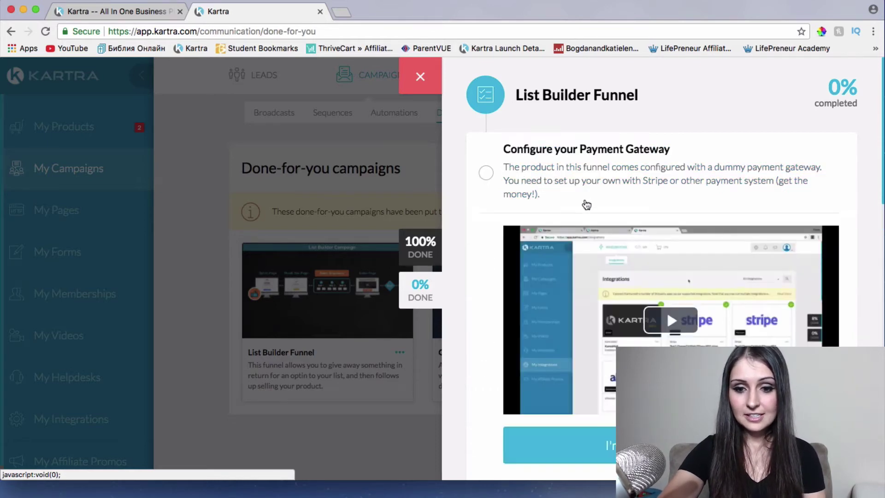
scroll(585, 202, "down", 3)
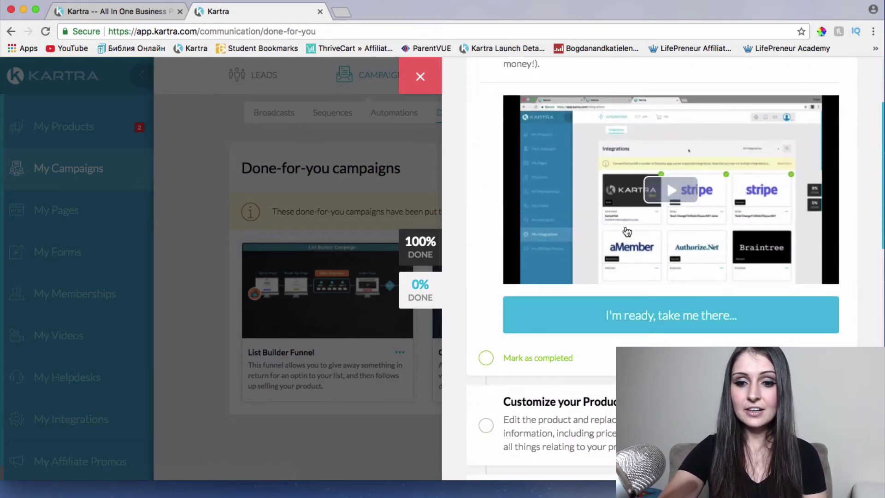
left_click(675, 171)
scroll(681, 266, "up", 1)
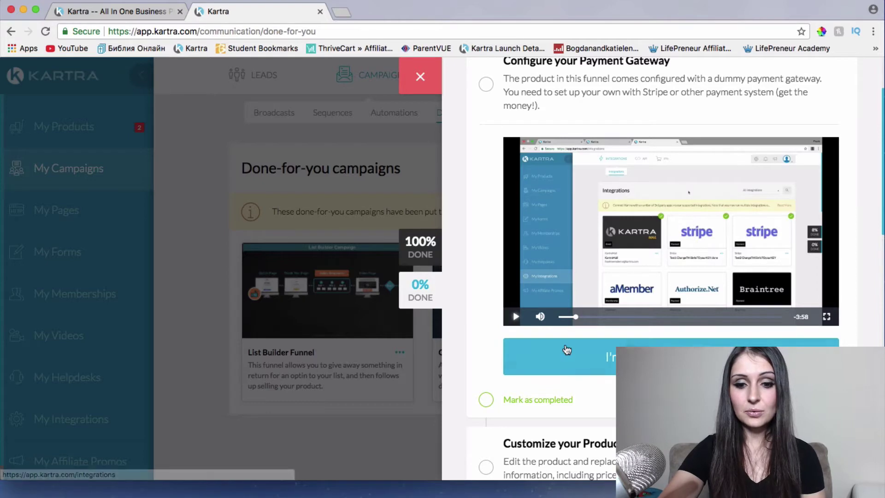
scroll(536, 406, "down", 2)
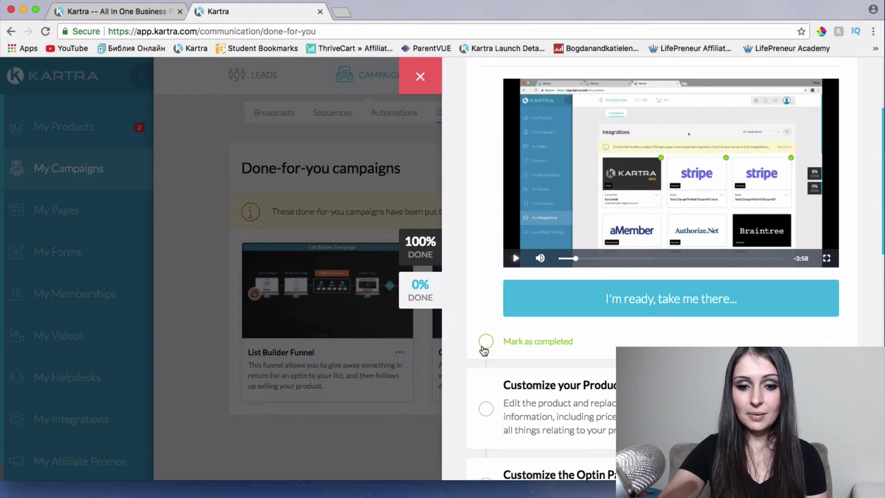
scroll(487, 341, "down", 3)
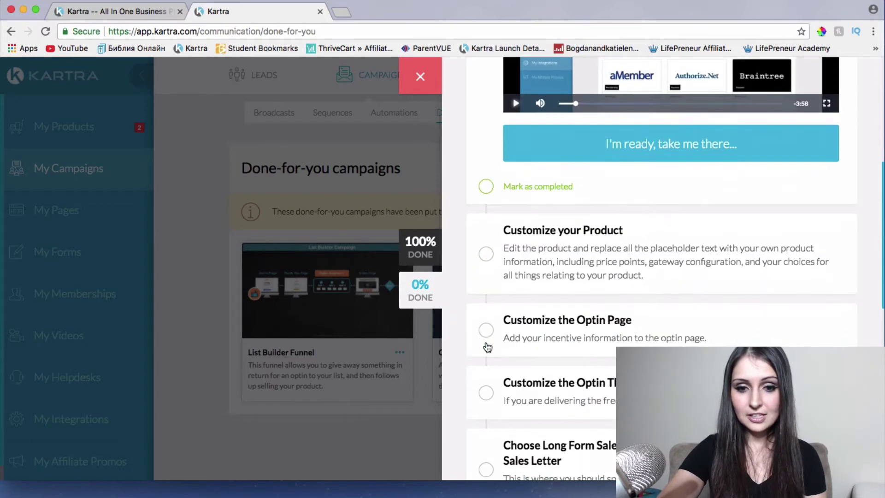
left_click(490, 187)
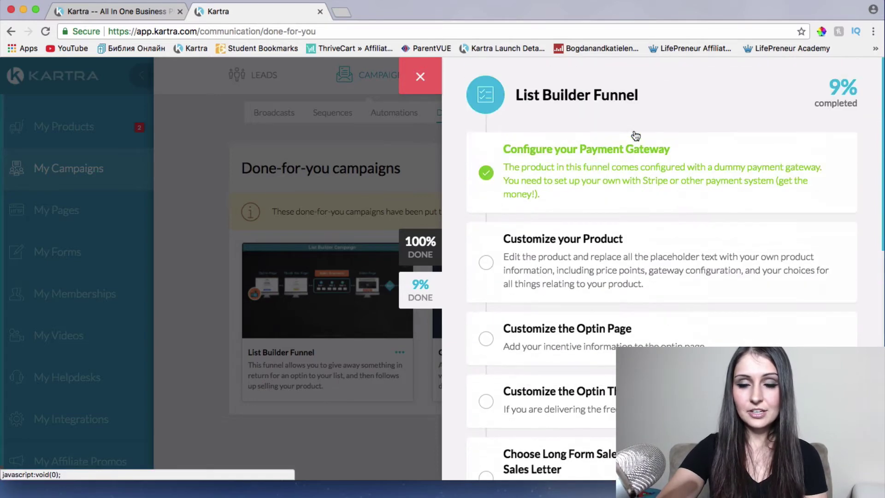
Preview the tutorial video of the Customize your Product task and follow the task's link to the products dashboard.
scroll(522, 214, "down", 3)
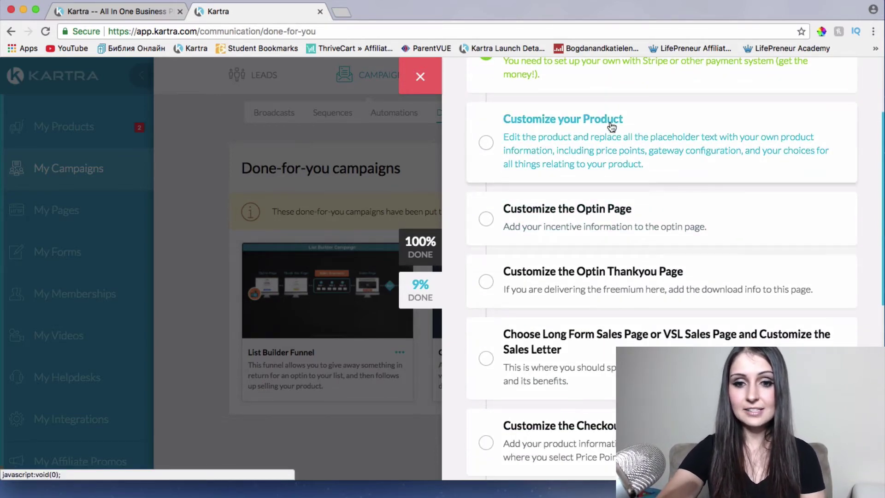
left_click(490, 147)
scroll(650, 247, "down", 2)
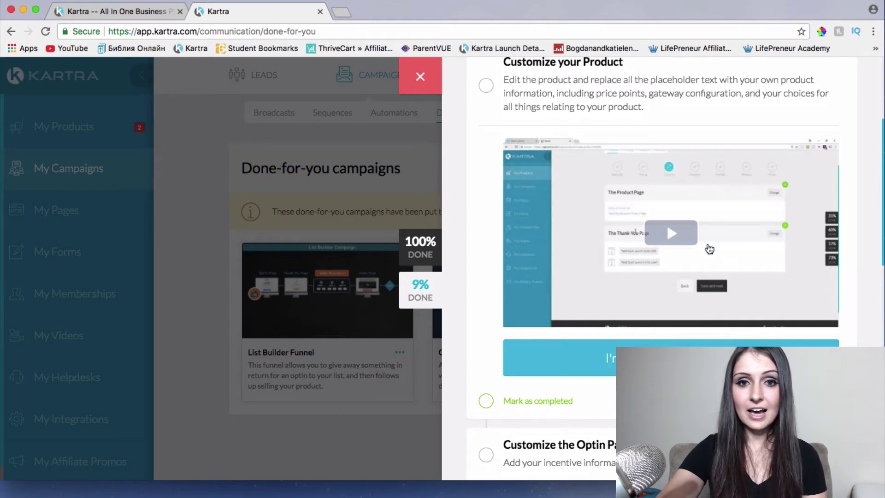
left_click(707, 248)
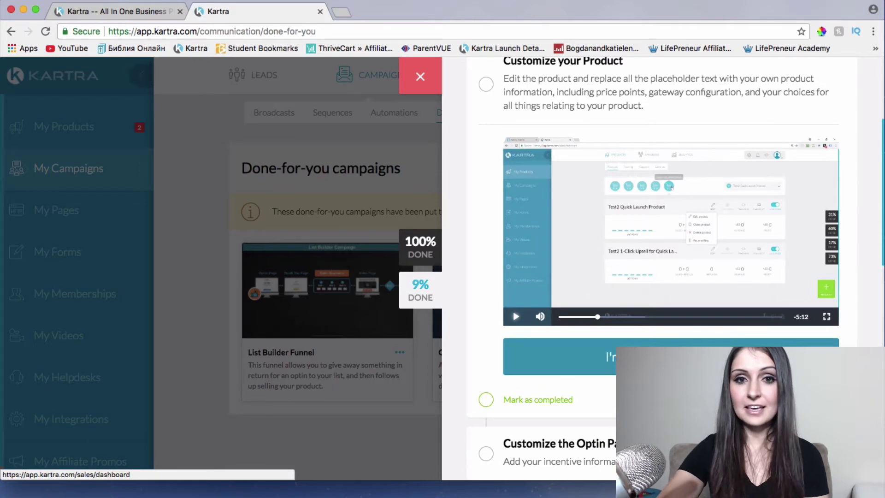
left_click(522, 352)
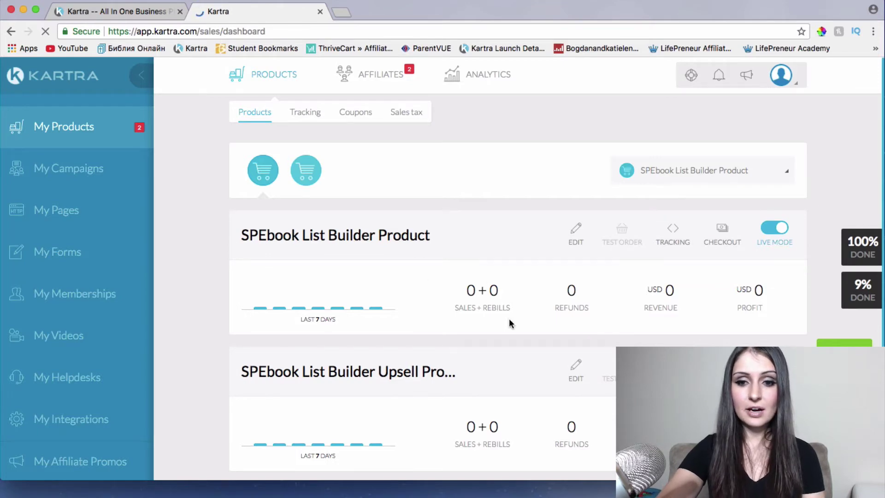
Check which products the product selector offers and look over the List Builder products on the dashboard.
left_click(669, 171)
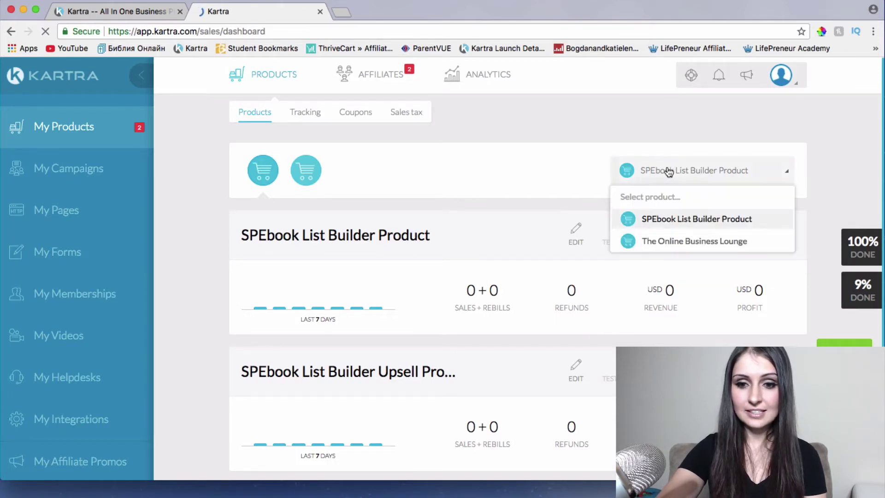
left_click(675, 175)
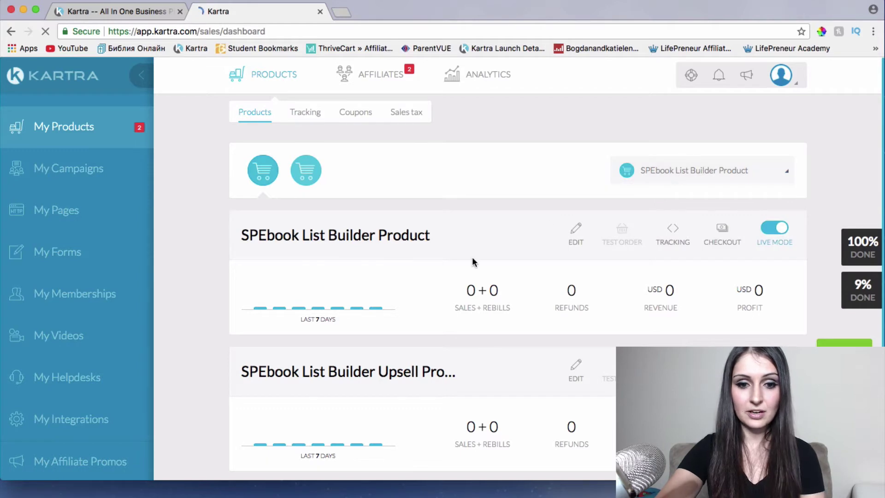
scroll(470, 257, "down", 3)
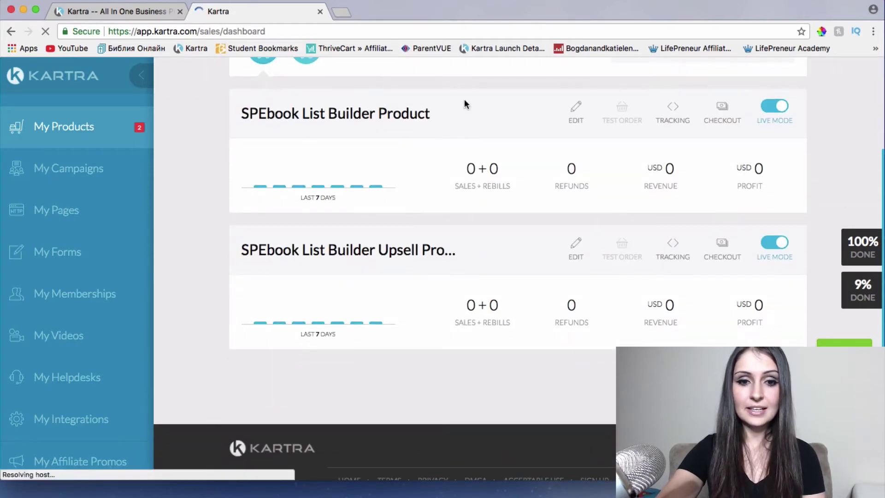
scroll(463, 99, "up", 2)
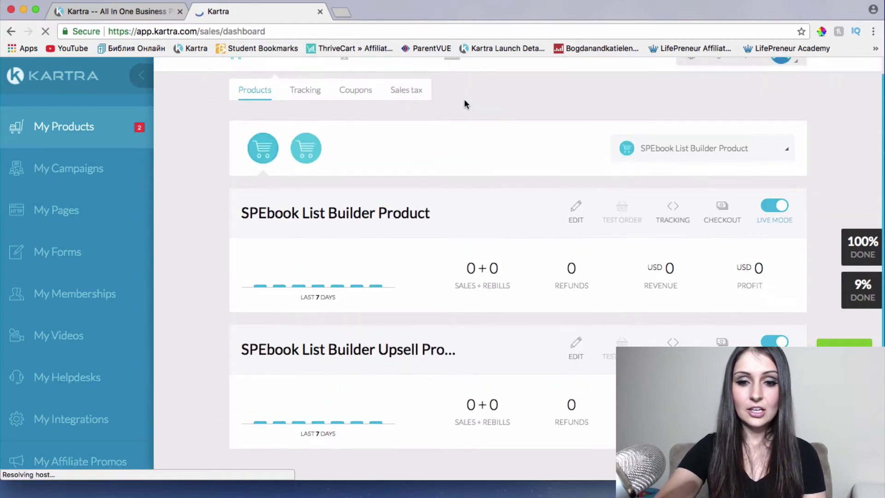
Edit the SPEbook List Builder Product, change its internal name to "Video Marketing Mastery" and continue to its basic info.
left_click(576, 213)
left_click(536, 240)
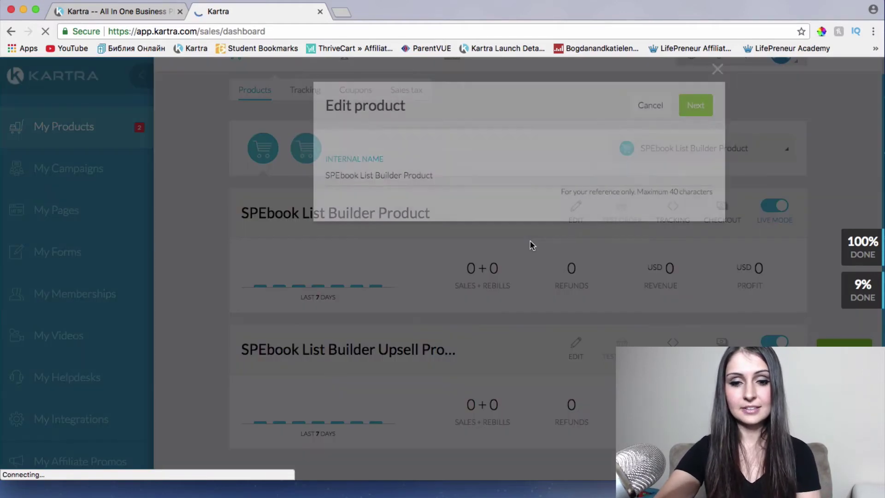
left_click(466, 180)
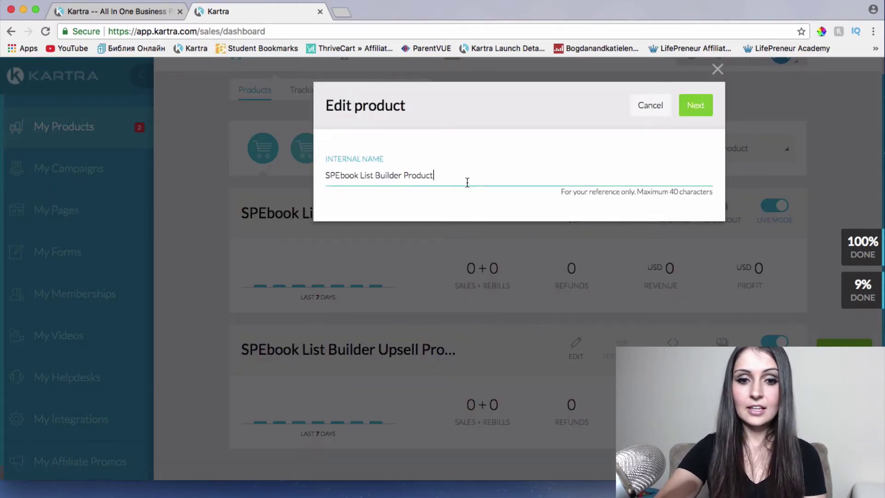
key("super+a")
type("Vi")
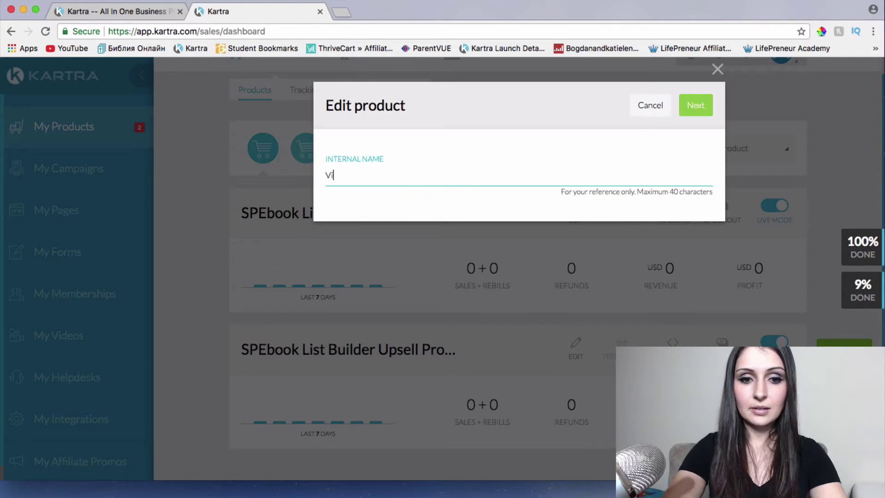
type("deo Marke")
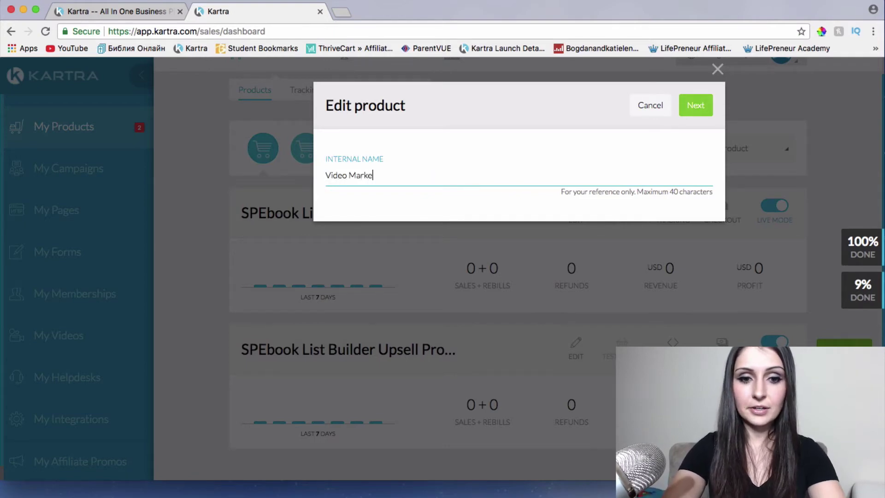
type("ting Mastery")
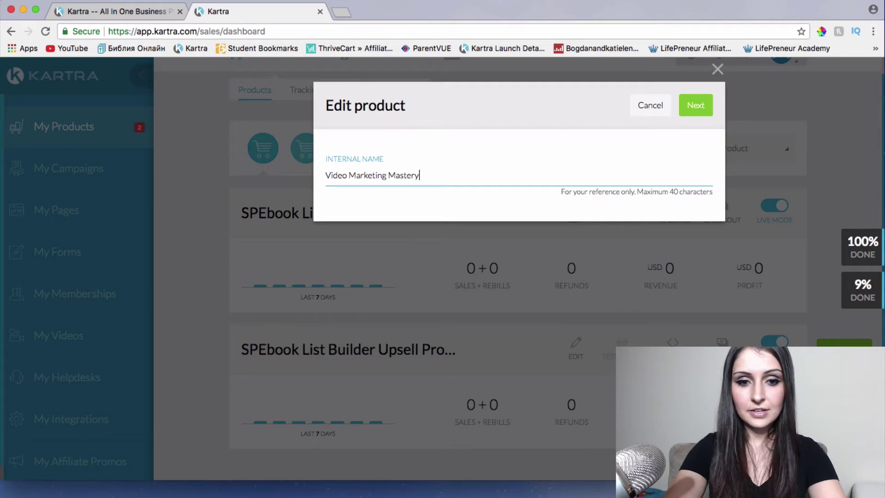
key("Return")
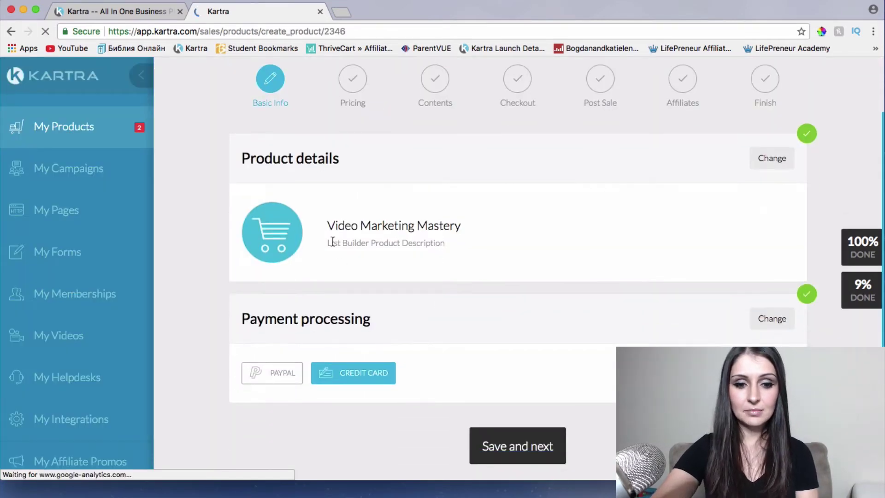
Enable PayPal alongside credit card in the product's payment processing, then save the basic info and continue to pricing.
scroll(332, 241, "down", 3)
scroll(309, 166, "up", 3)
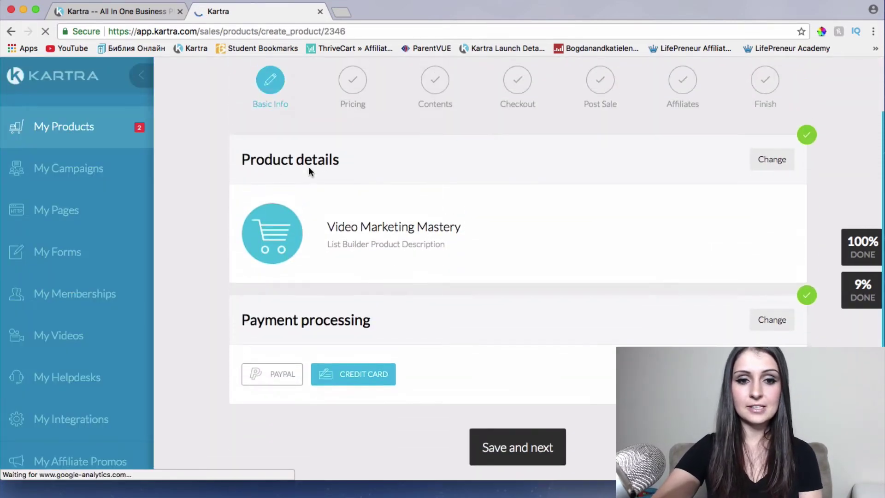
scroll(309, 167, "up", 2)
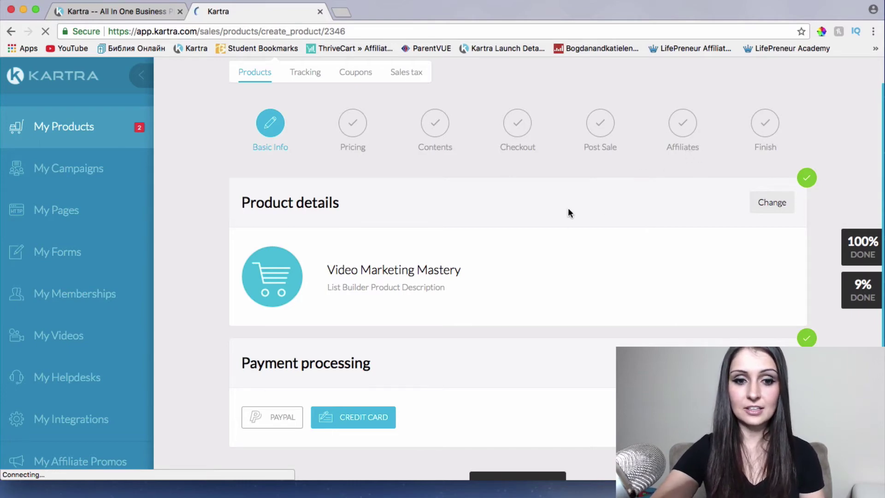
scroll(562, 210, "down", 3)
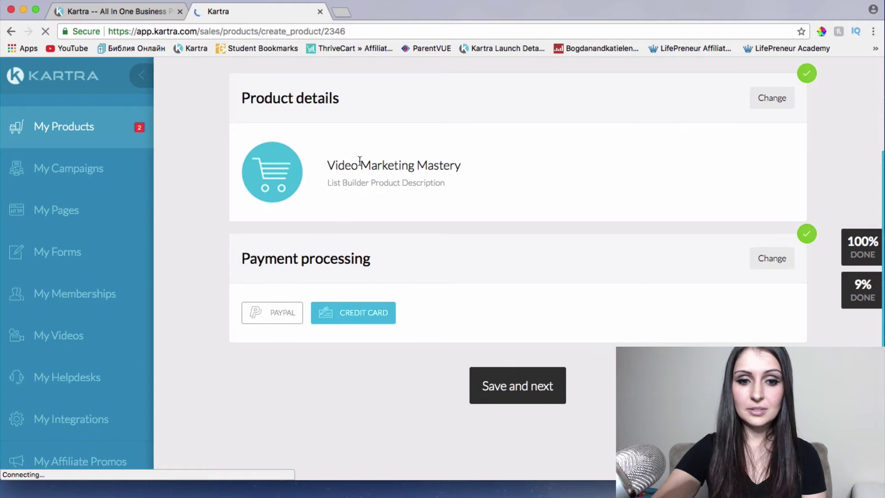
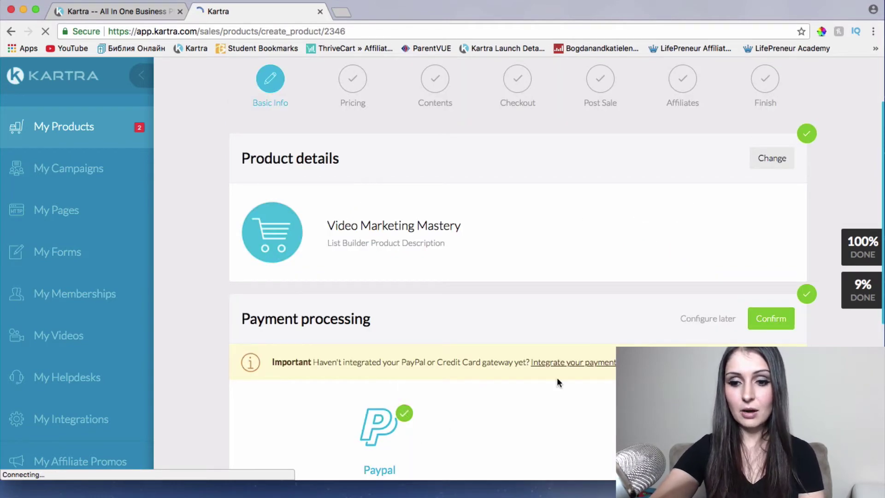
left_click(774, 322)
scroll(488, 349, "down", 2)
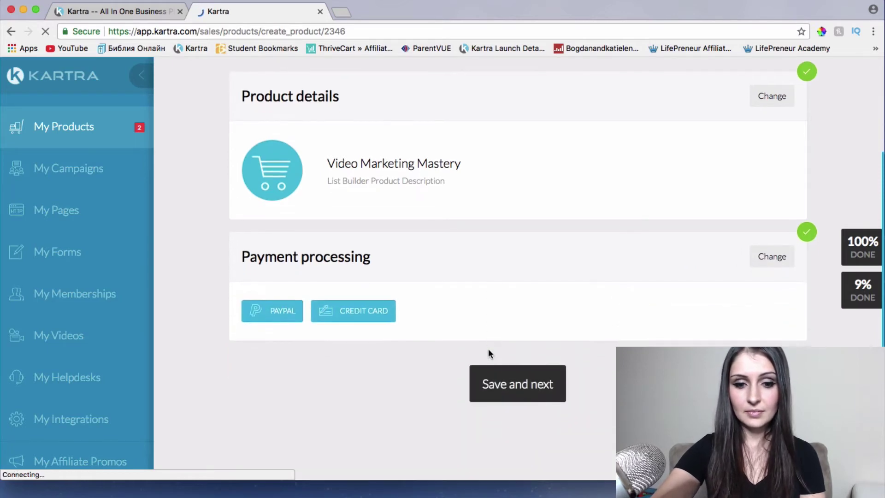
left_click(536, 388)
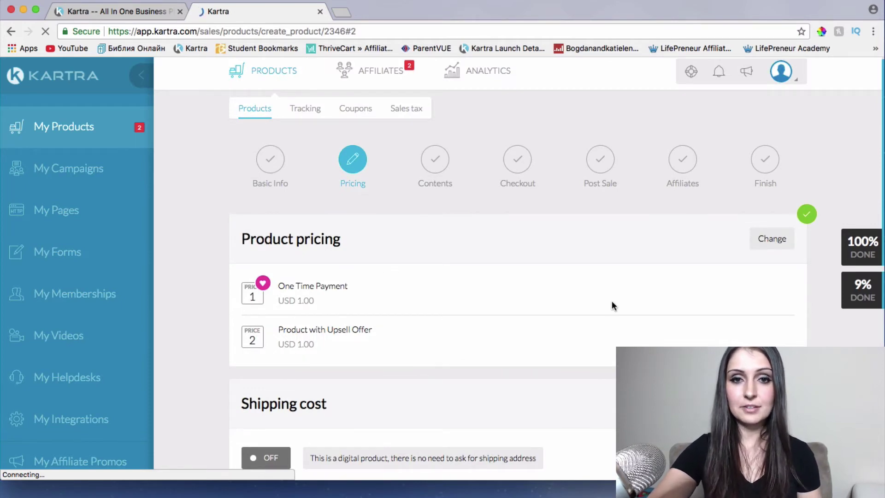
Open the product pricing for editing and set the price 1 one-time payment to USD 97.00.
left_click(771, 238)
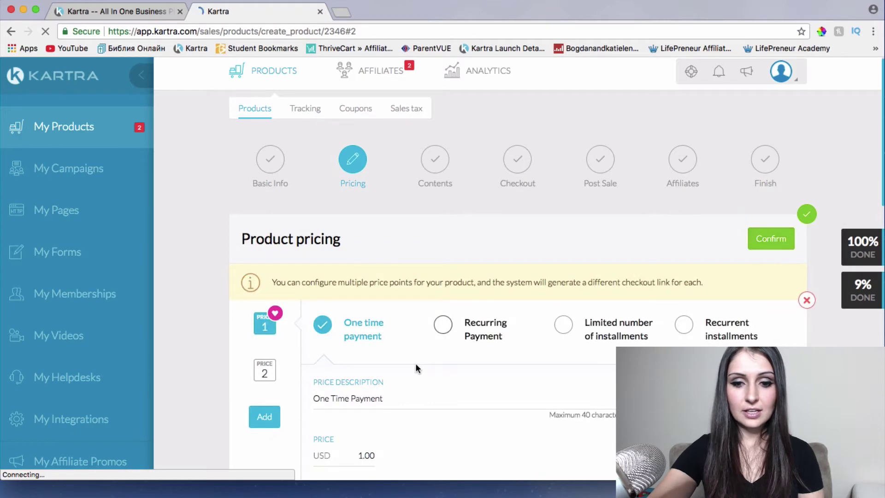
scroll(416, 363, "down", 4)
scroll(365, 300, "down", 2)
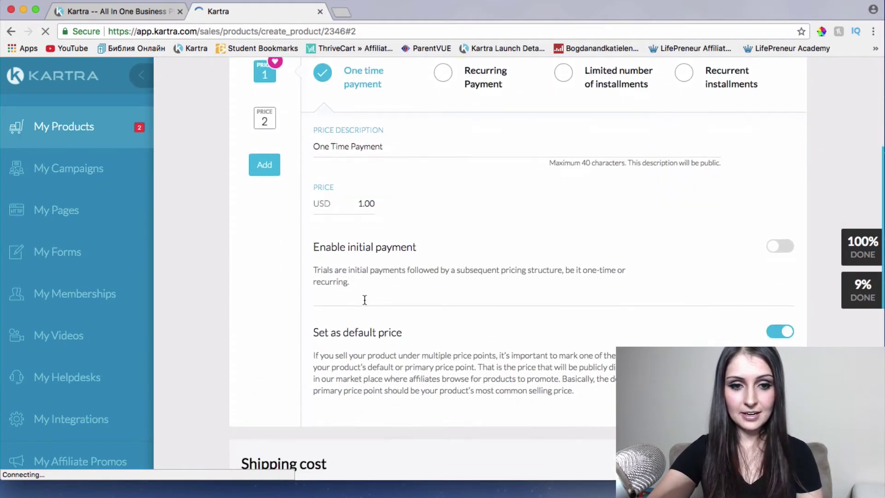
left_click(362, 203)
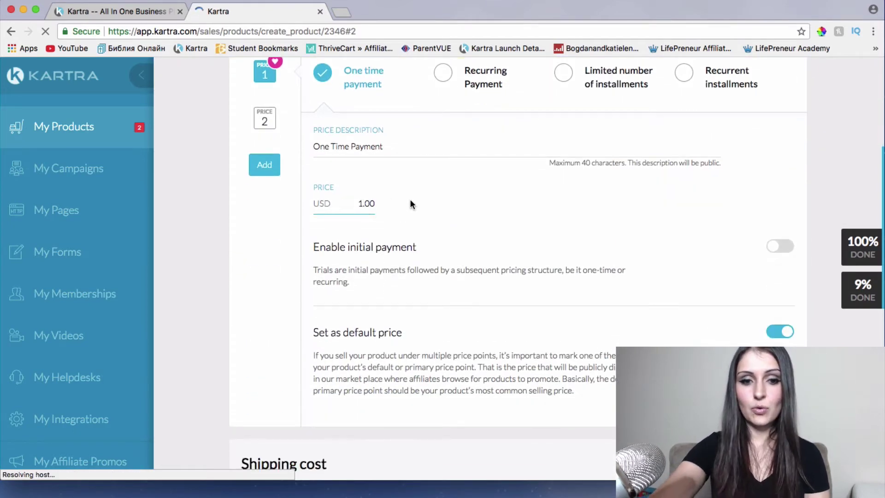
key("BackSpace")
type("97")
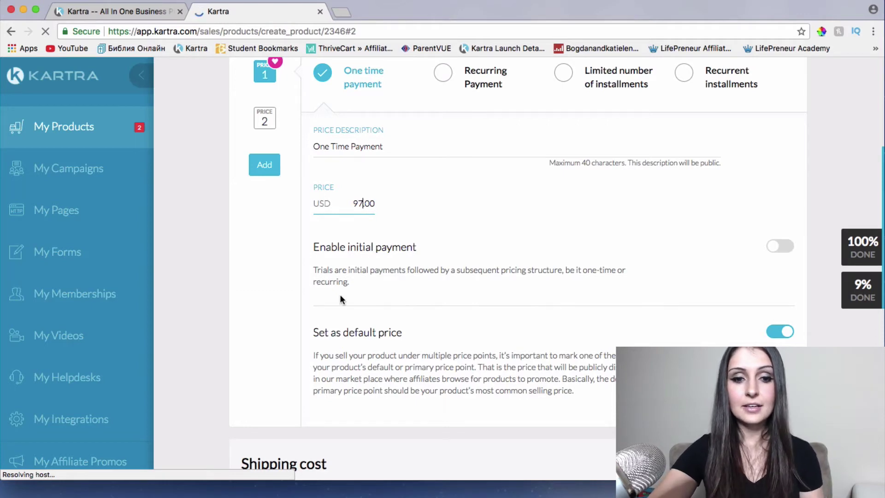
Look over the price 1 payment options, check the description of price 2 for the upsell offer, and return to price 1.
scroll(522, 286, "down", 3)
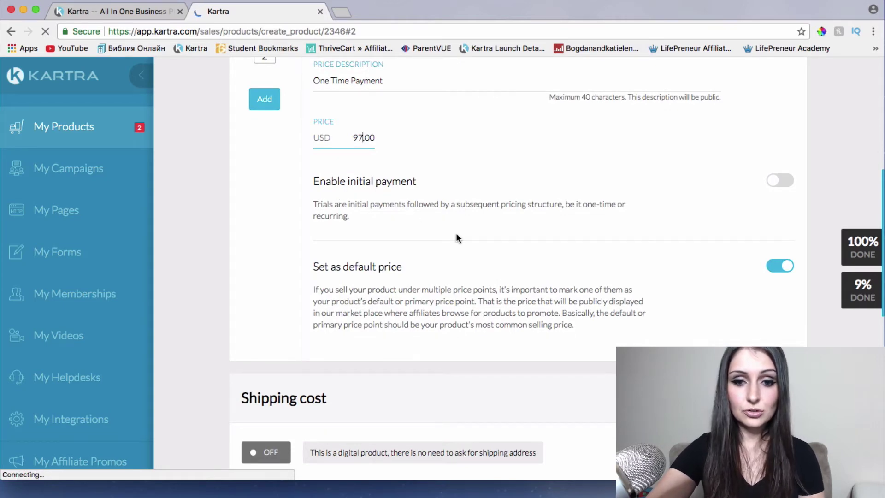
scroll(401, 283, "down", 2)
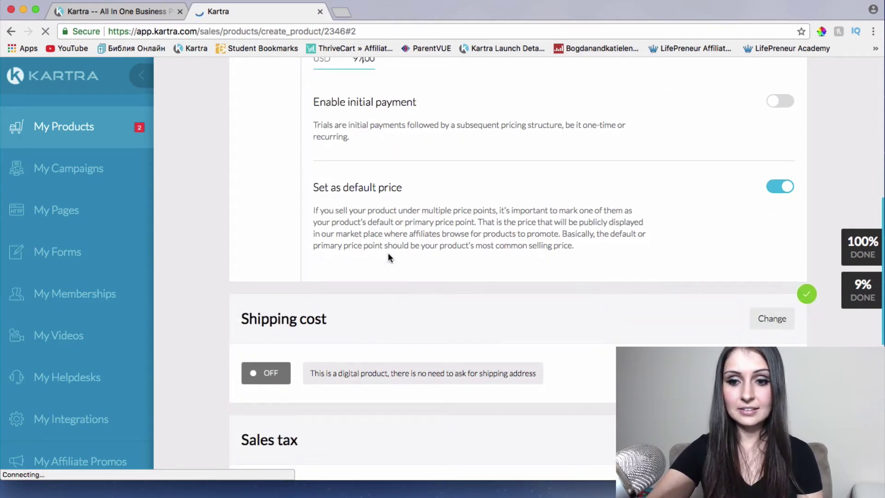
scroll(389, 255, "up", 5)
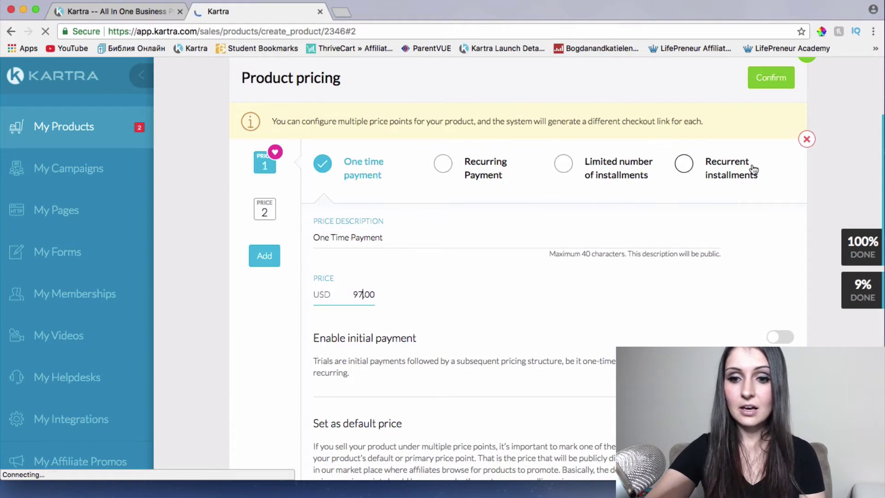
scroll(419, 270, "down", 1)
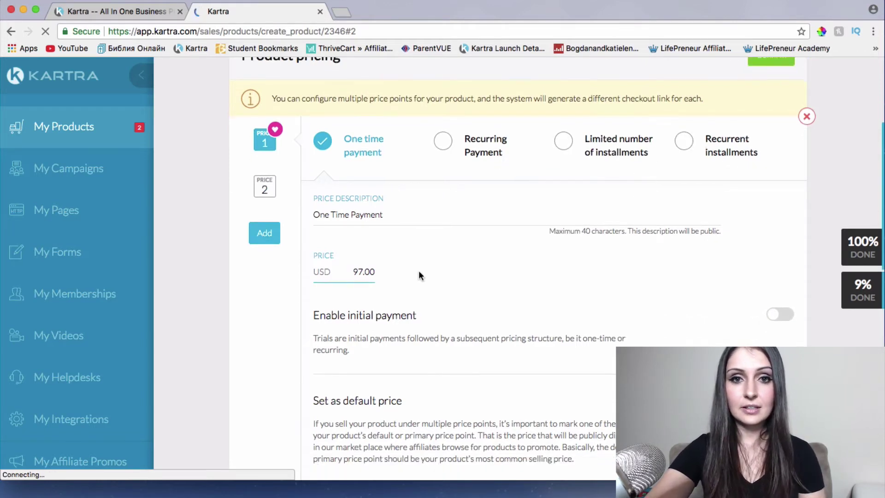
scroll(418, 270, "up", 1)
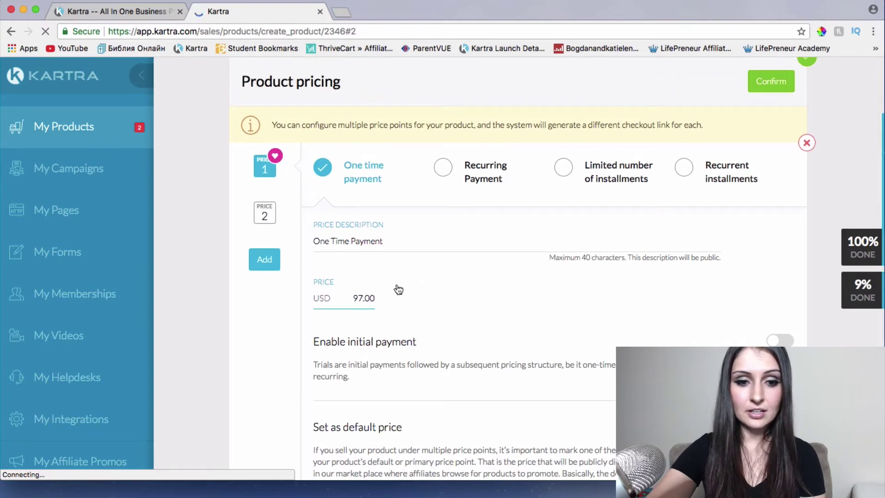
scroll(493, 328, "up", 1)
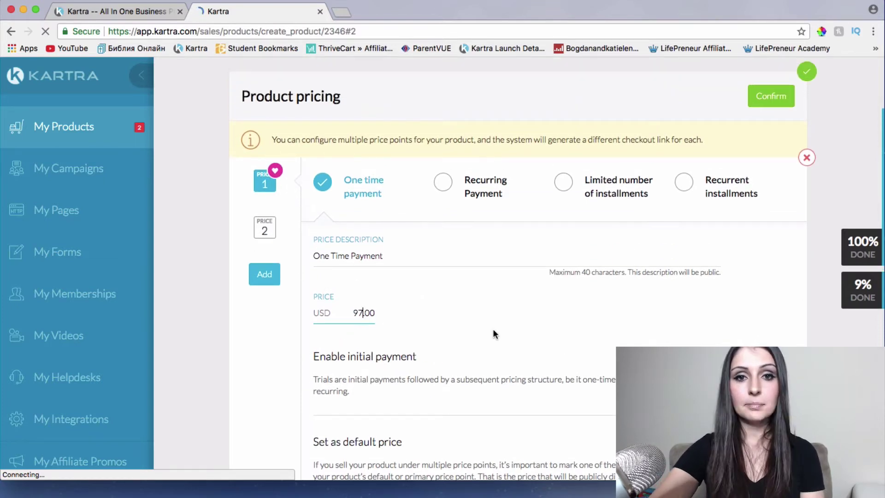
left_click(267, 227)
scroll(413, 303, "down", 1)
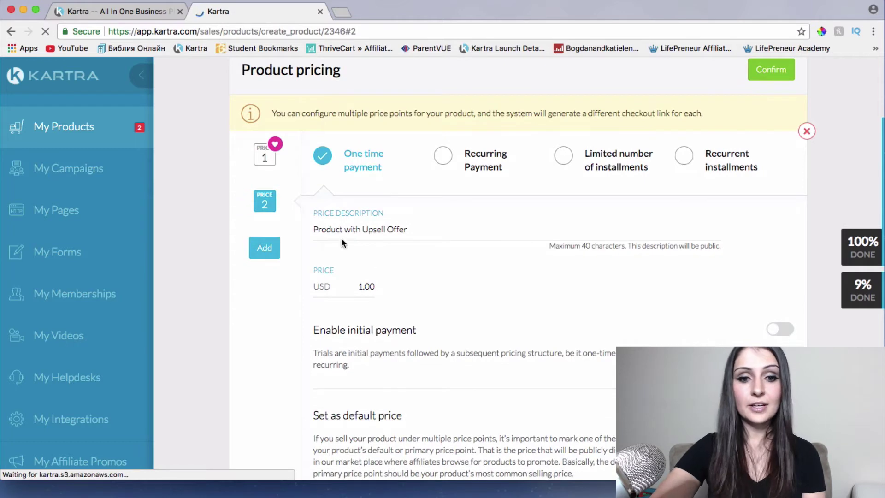
triple_click(431, 224)
left_click_drag(387, 229, 414, 226)
triple_click(414, 226)
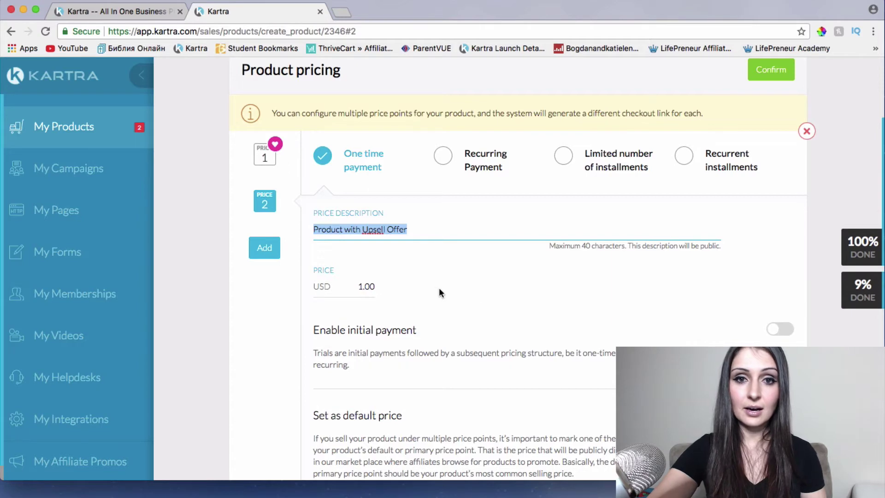
left_click(261, 155)
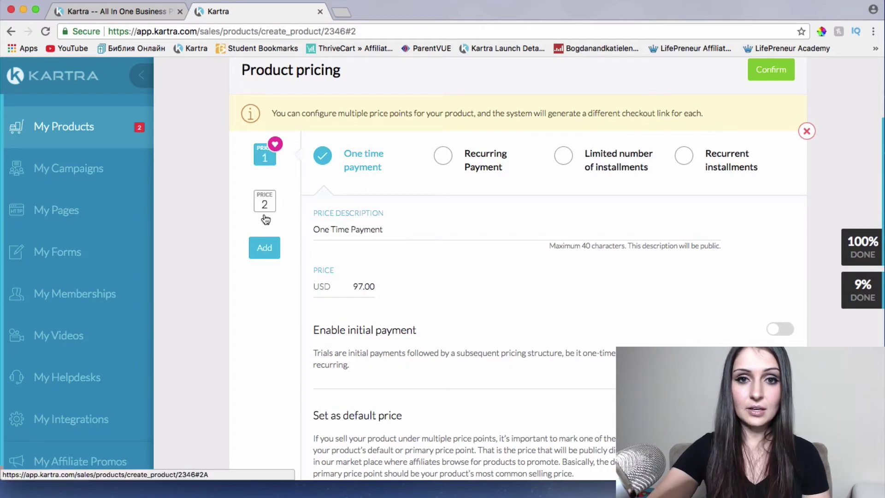
Confirm the product pricing, keep the shipping, sales tax and refund settings, and save to continue to Contents.
scroll(416, 261, "down", 5)
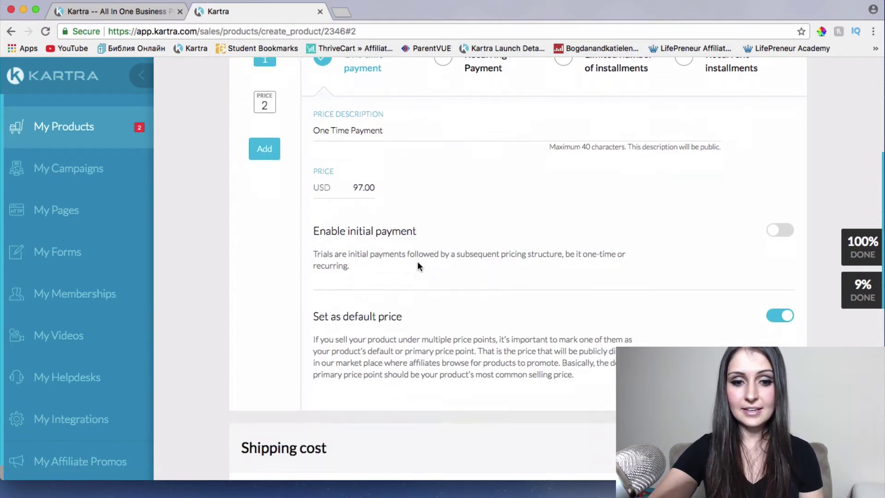
scroll(416, 261, "up", 6)
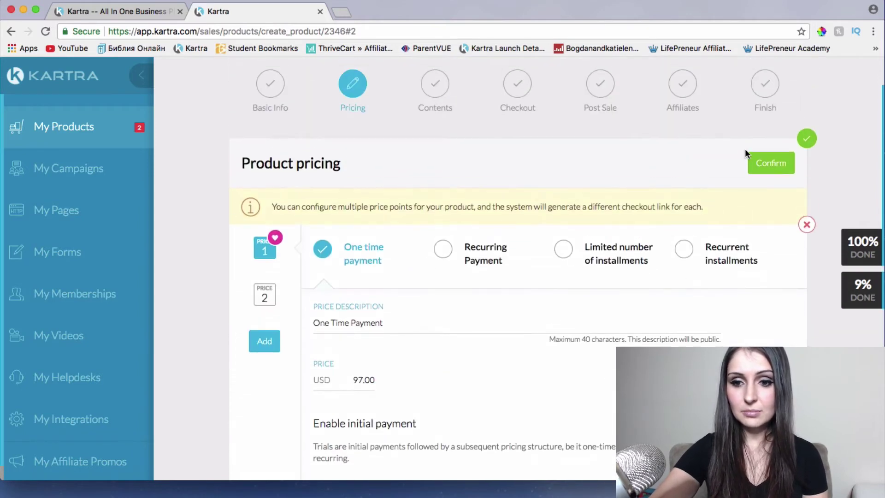
left_click(767, 163)
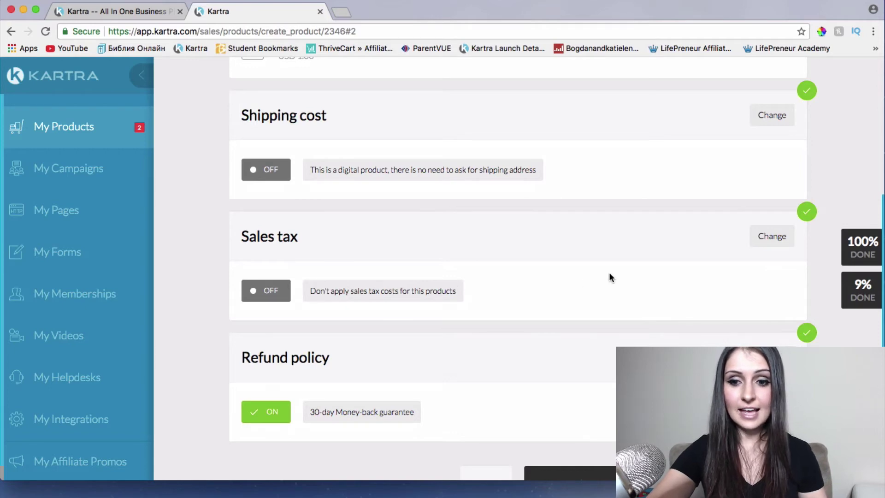
scroll(339, 305, "down", 5)
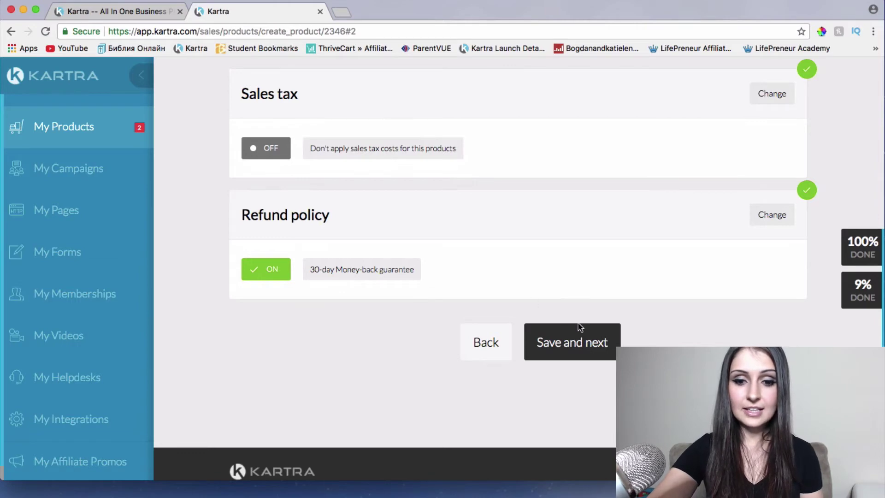
left_click(576, 349)
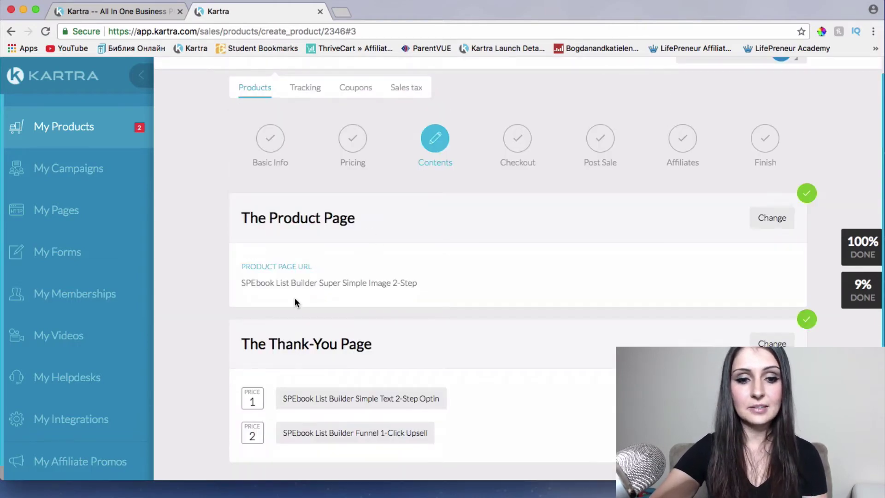
Review the product page and the thank-you pages for both prices, then save the contents and continue to Checkout.
scroll(276, 258, "down", 3)
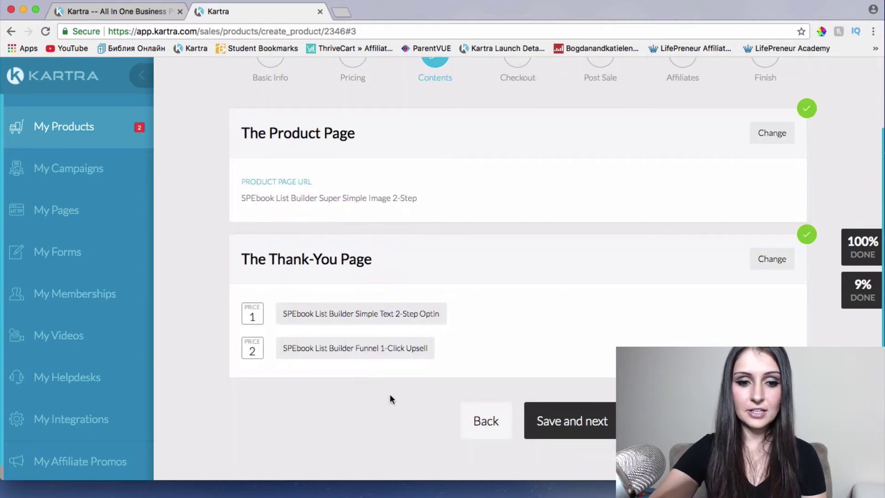
scroll(256, 252, "up", 1)
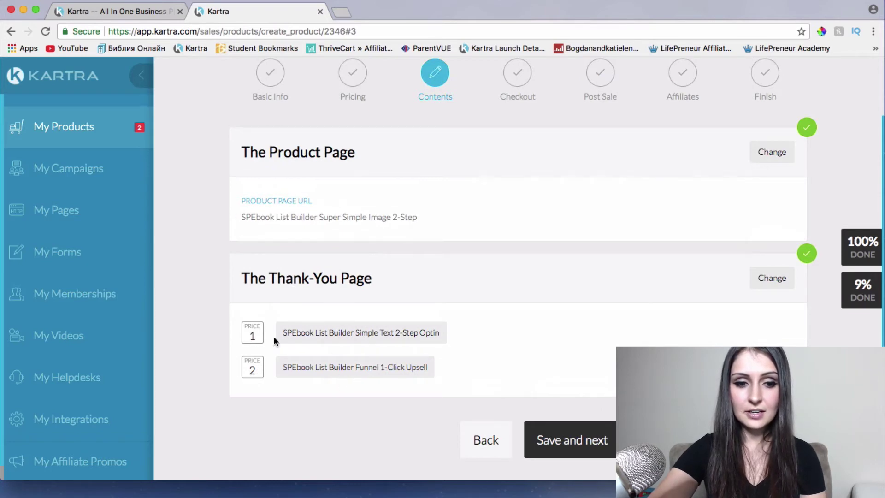
scroll(274, 340, "down", 3)
left_click(564, 367)
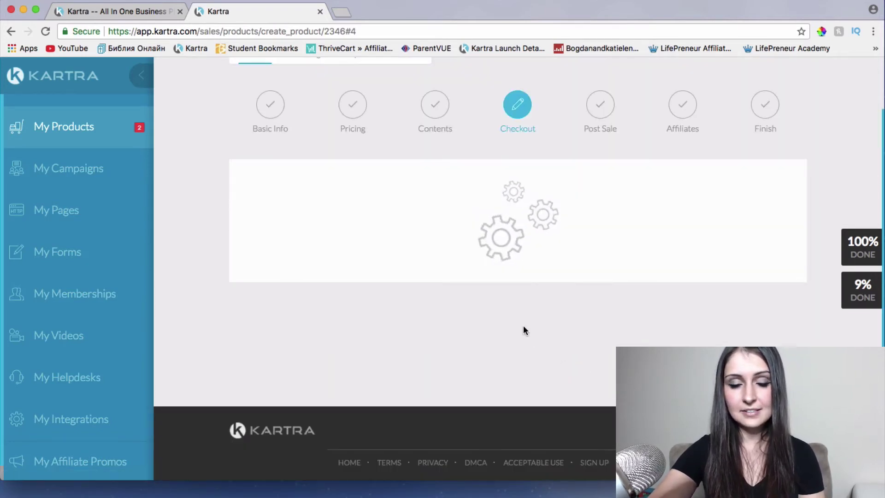
Review the checkout settings from look and feel down to bump offers, then save them unchanged and continue to Post Sale.
scroll(286, 325, "down", 1)
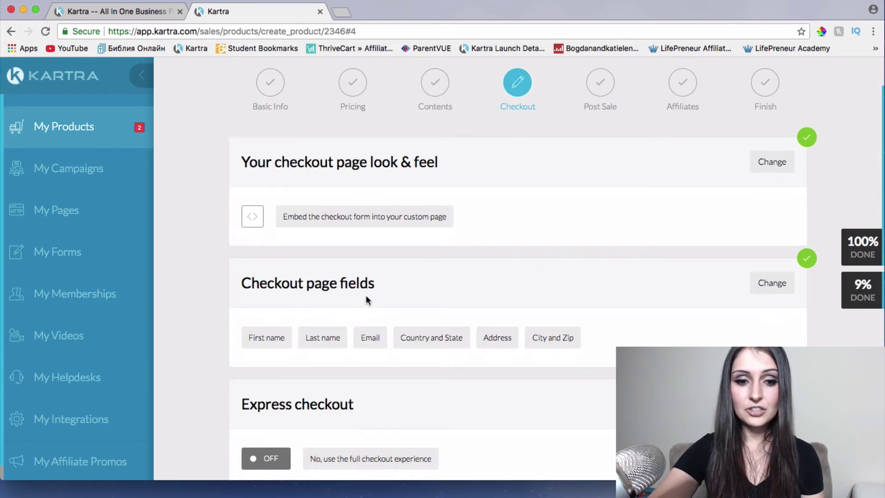
scroll(369, 309, "down", 1)
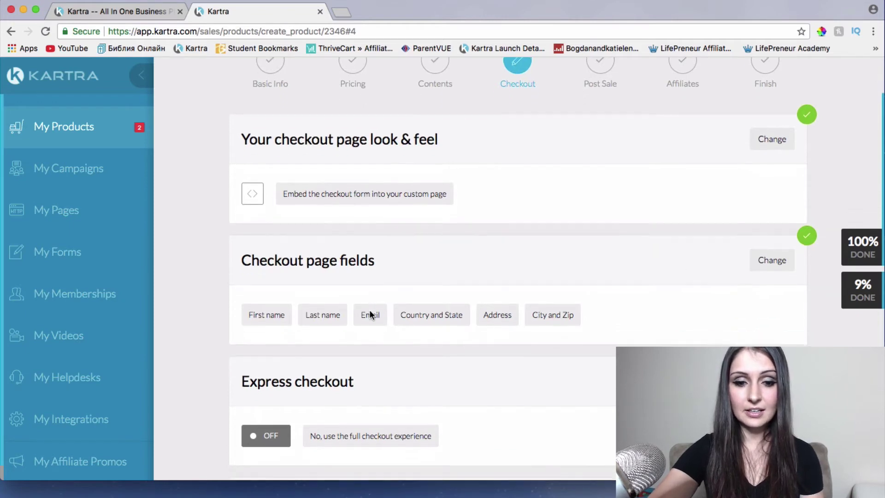
scroll(417, 384, "down", 4)
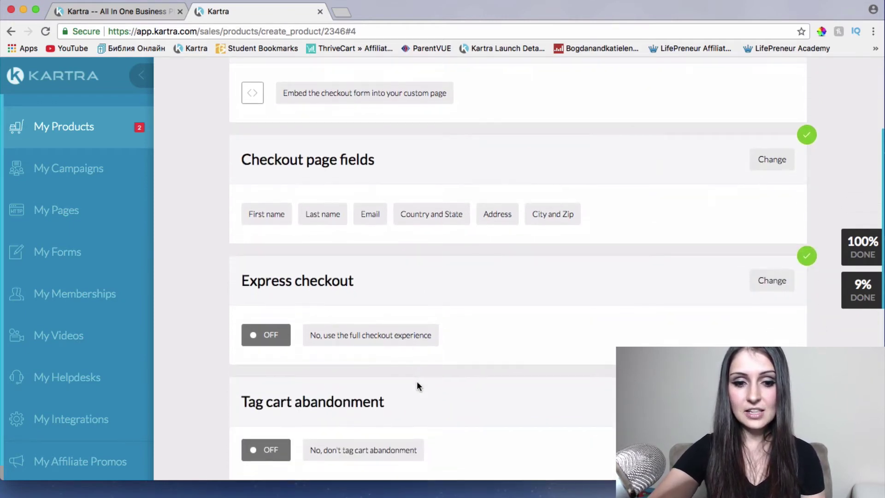
scroll(417, 383, "down", 3)
scroll(416, 384, "down", 3)
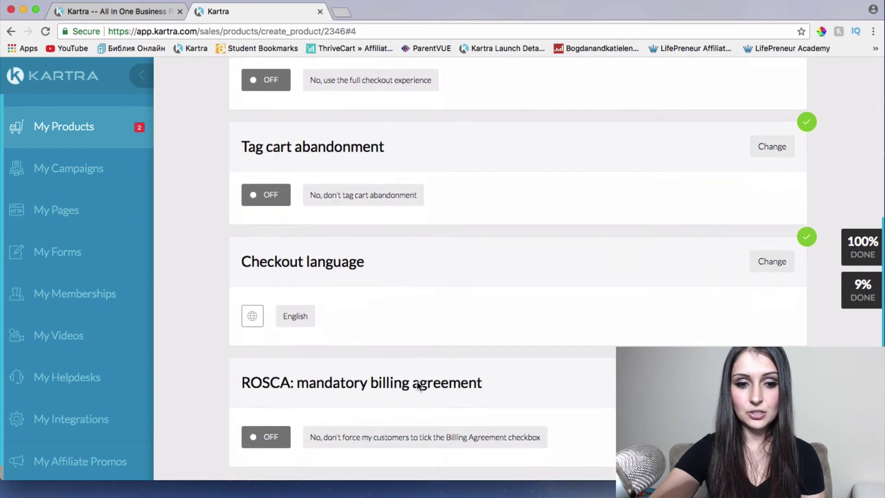
scroll(341, 282, "down", 3)
scroll(364, 322, "up", 8)
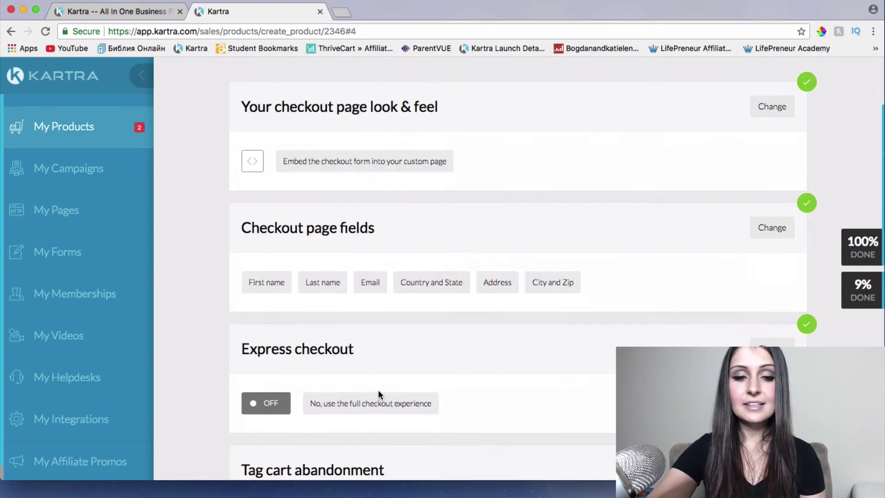
scroll(379, 391, "down", 10)
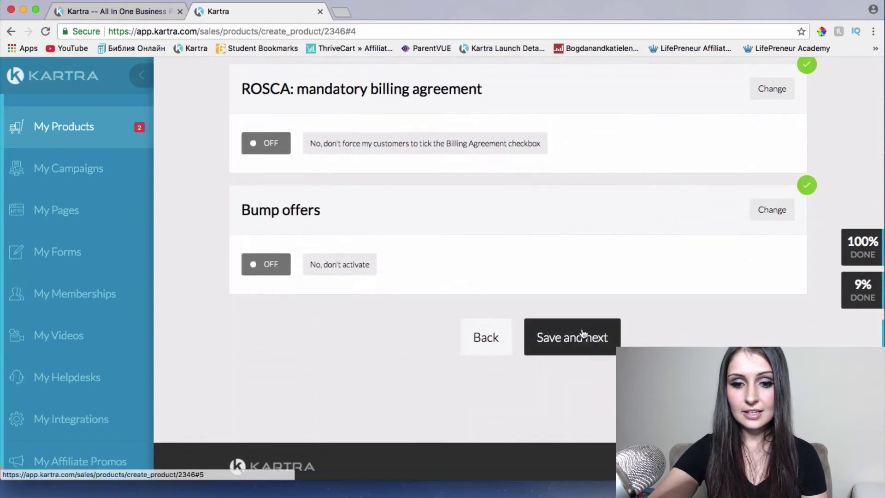
left_click(585, 336)
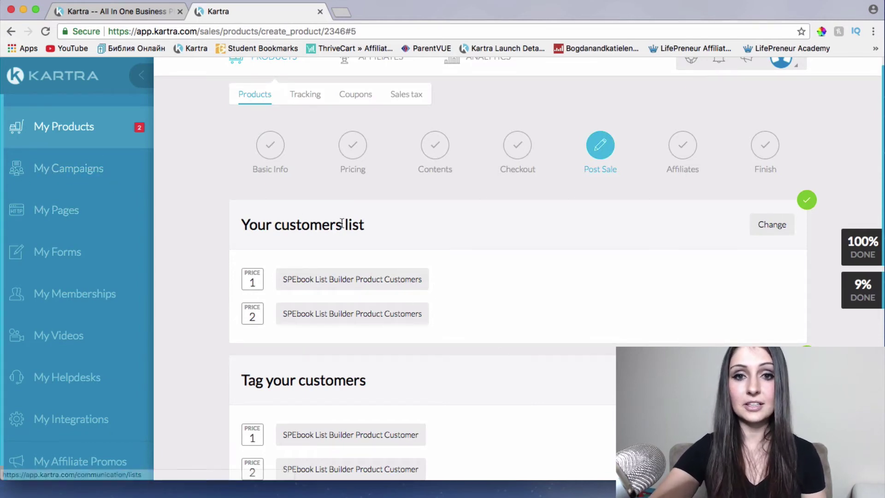
Review the customer lists, customer tags, content access and automations, then save the post-sale settings and continue to Affiliates.
scroll(374, 304, "down", 3)
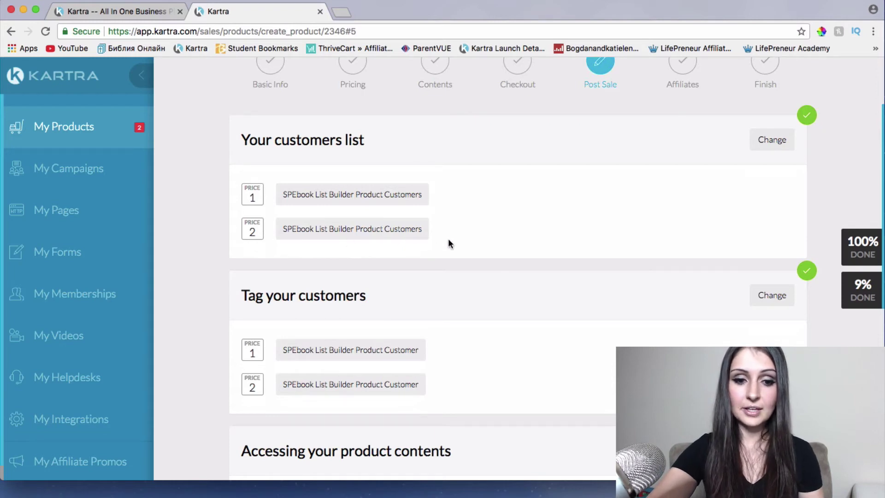
scroll(448, 241, "down", 1)
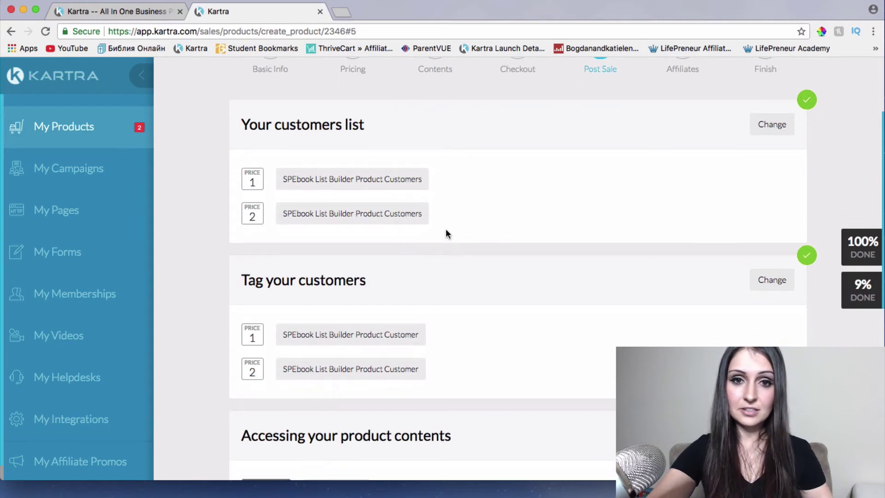
scroll(399, 233, "down", 4)
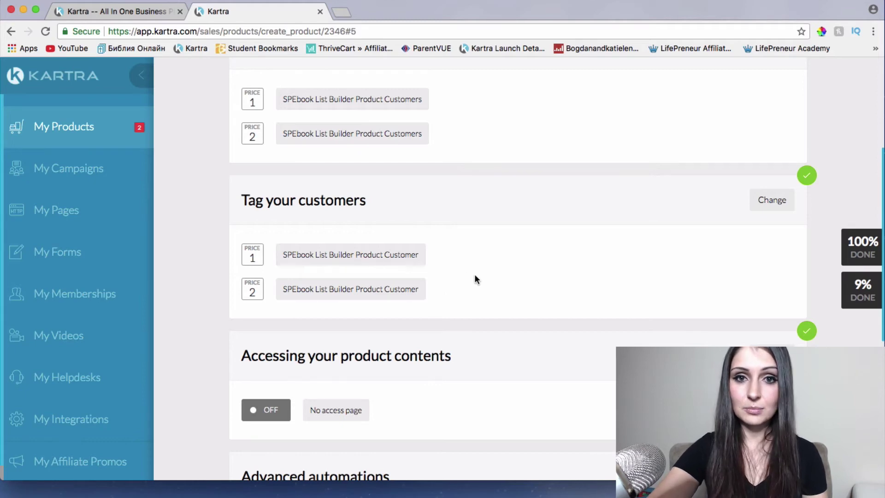
scroll(476, 278, "up", 1)
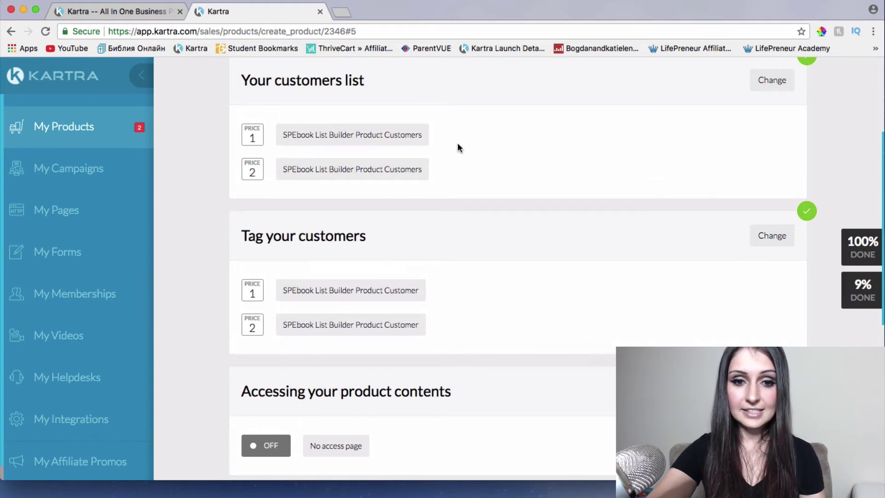
scroll(457, 285, "down", 5)
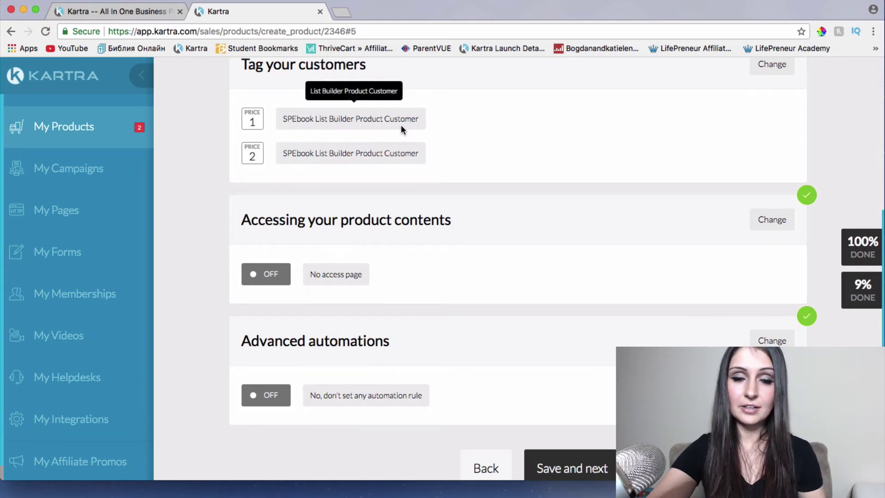
scroll(245, 265, "down", 3)
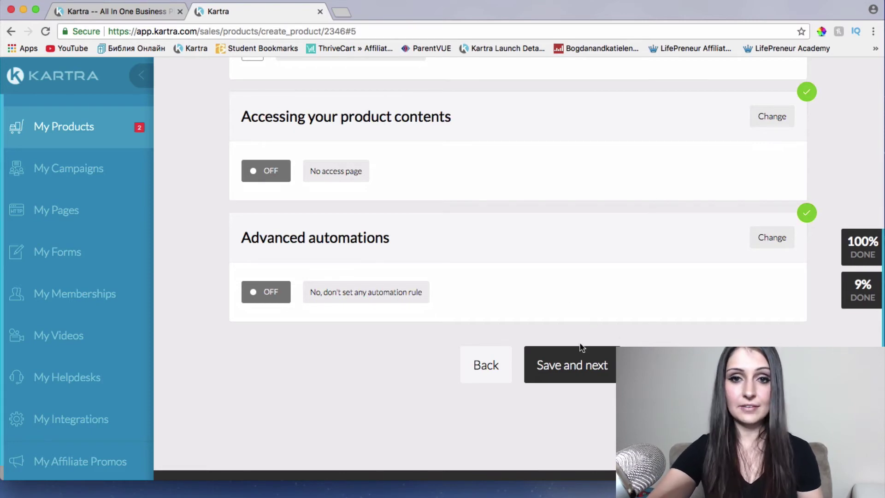
left_click(568, 363)
scroll(406, 194, "down", 1)
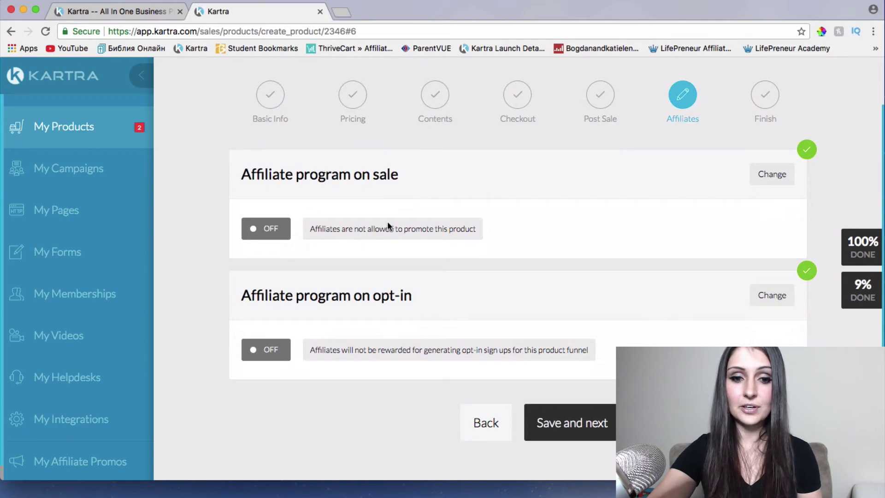
Change the affiliate program on sale to activated, so affiliates can earn commission on each sale.
left_click(681, 222)
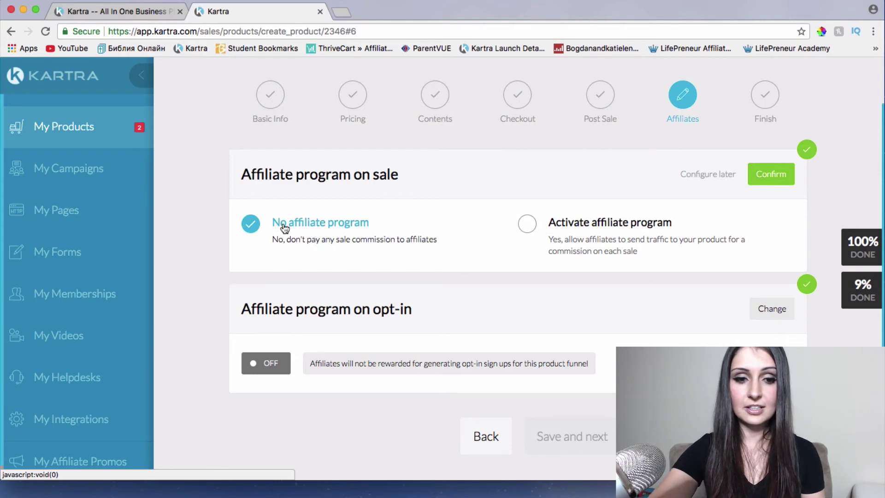
left_click(527, 223)
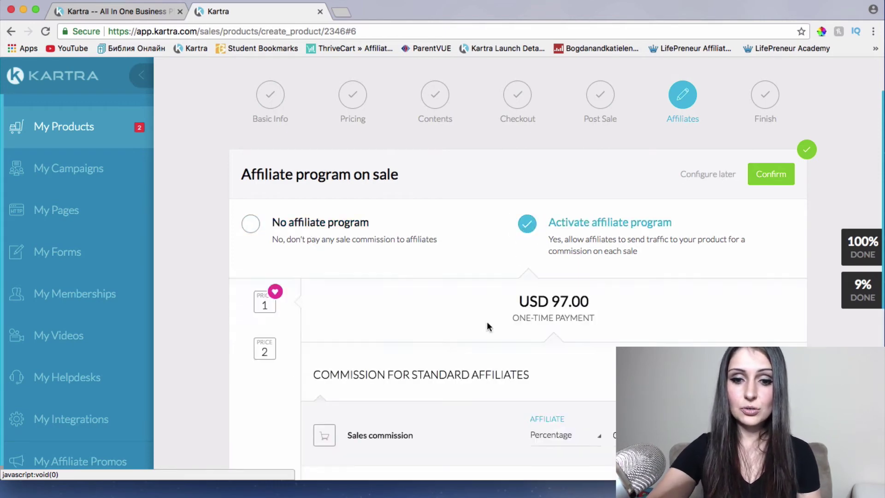
scroll(493, 341, "down", 2)
scroll(496, 355, "down", 3)
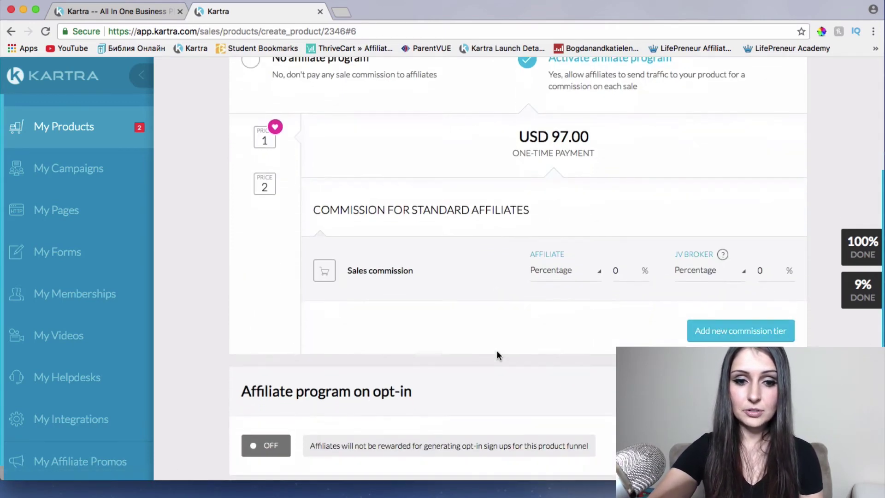
Try the fixed amount option for the standard affiliates' sales commission and return it to percentage.
left_click(553, 268)
left_click(568, 317)
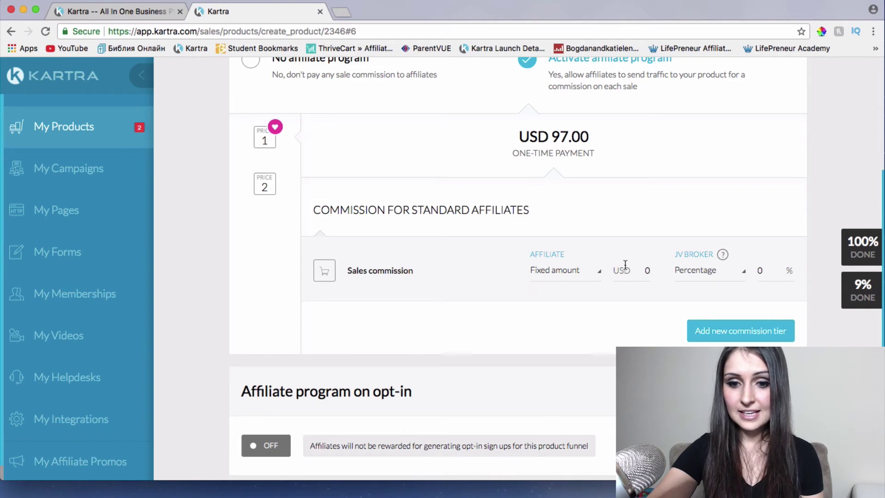
left_click(568, 271)
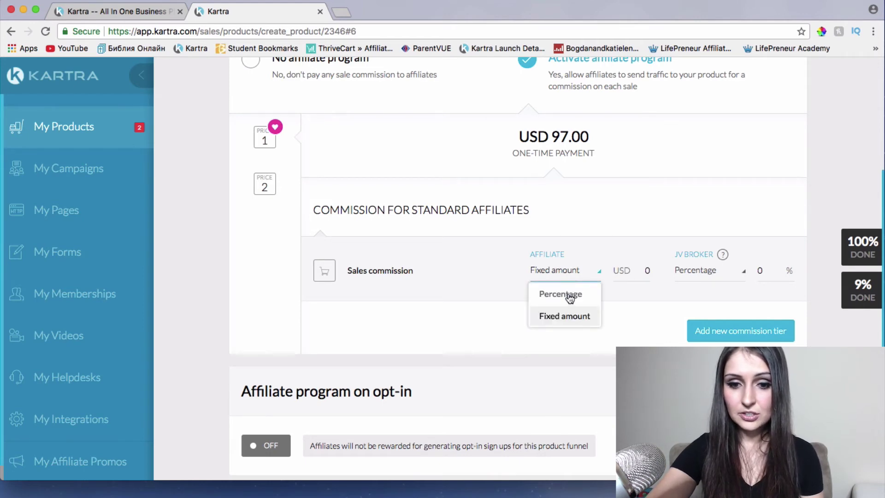
left_click(571, 296)
left_click(598, 277)
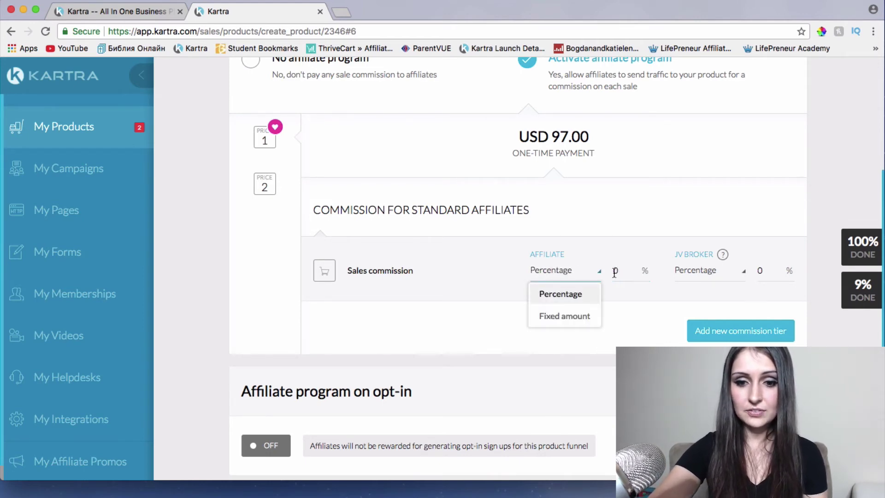
Set the sales commission for the first price to 50% for affiliates and 25% for JV brokers.
left_click(613, 271)
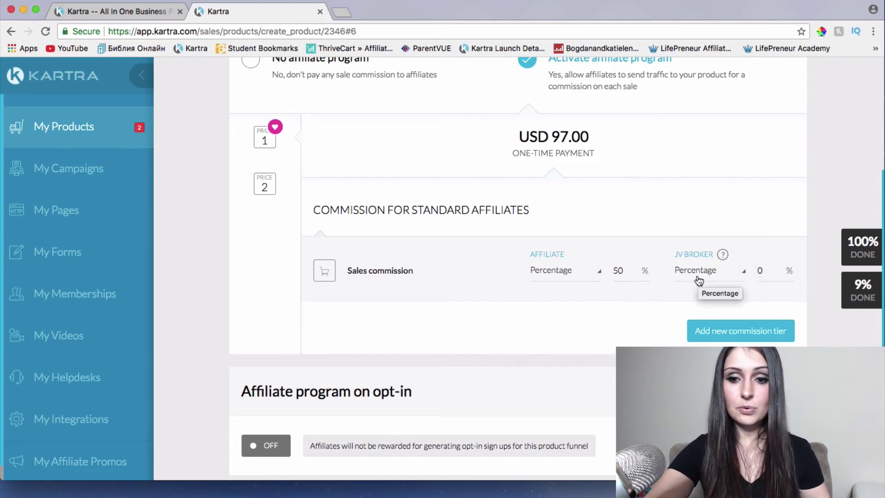
left_click(769, 273)
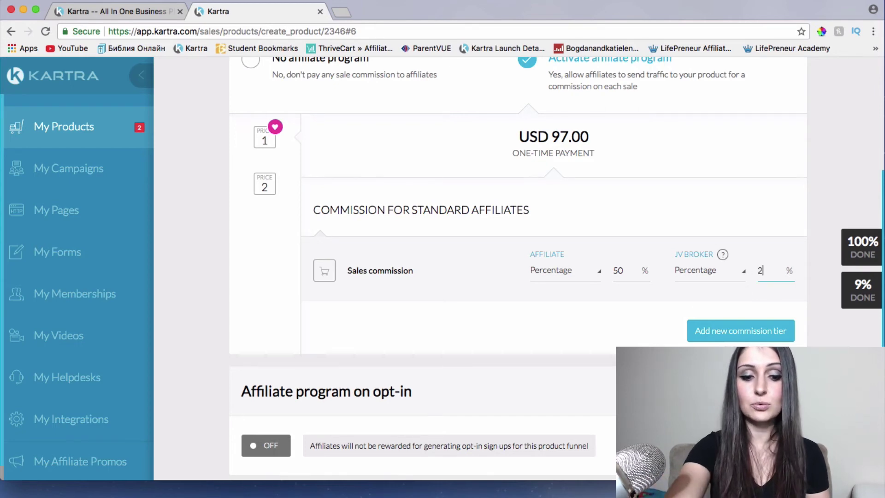
left_click(632, 309)
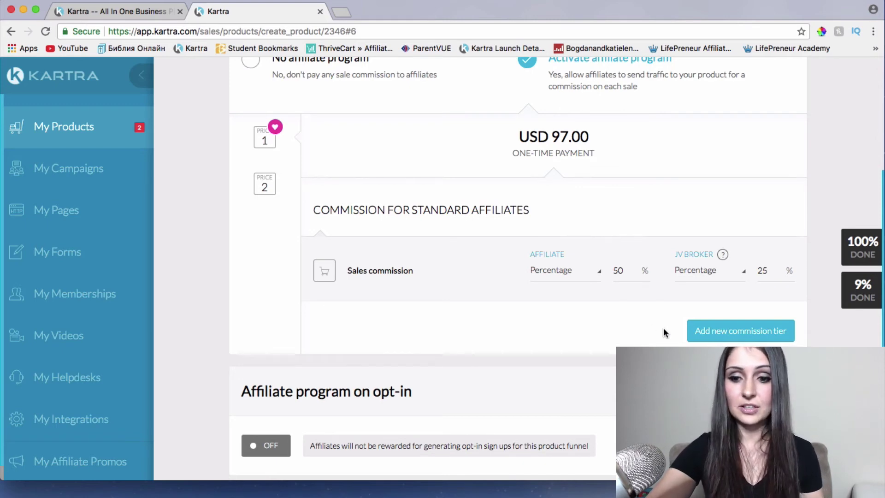
Review the opt-in program, affiliate lists, tags, payment milestones and landing pages, then save the affiliate settings and continue to Finish.
scroll(663, 327, "down", 6)
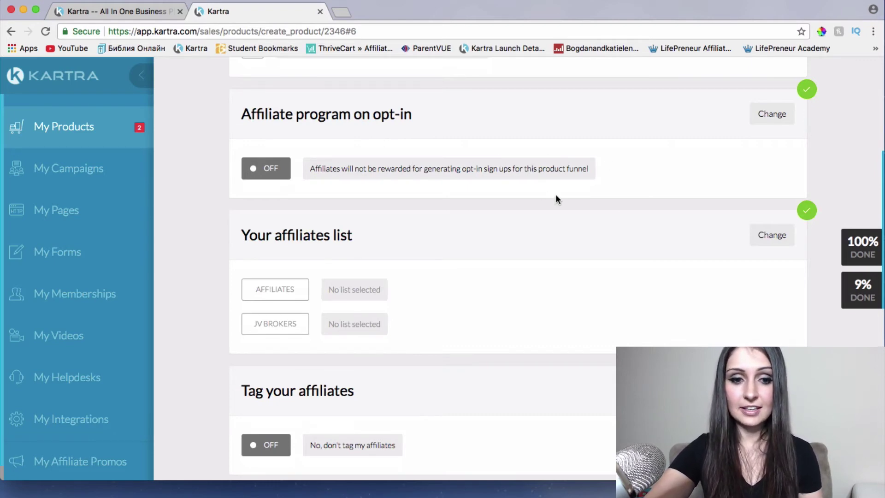
scroll(555, 195, "down", 4)
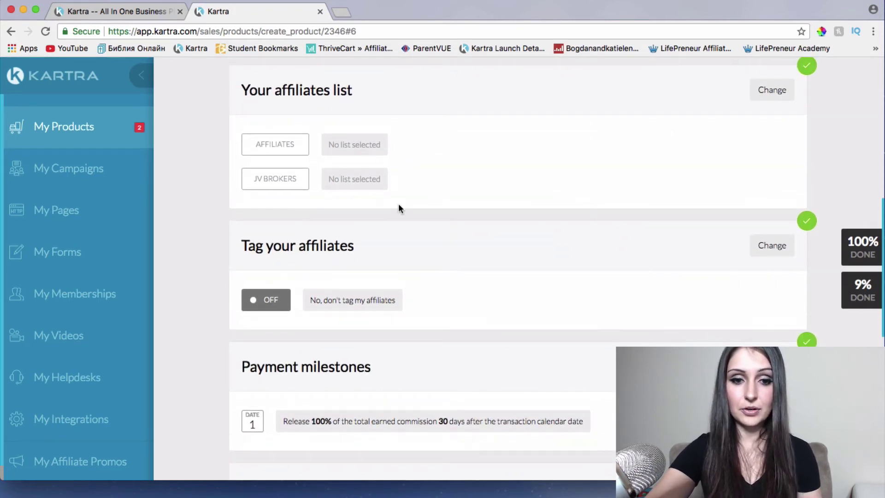
scroll(400, 207, "down", 1)
scroll(399, 207, "down", 4)
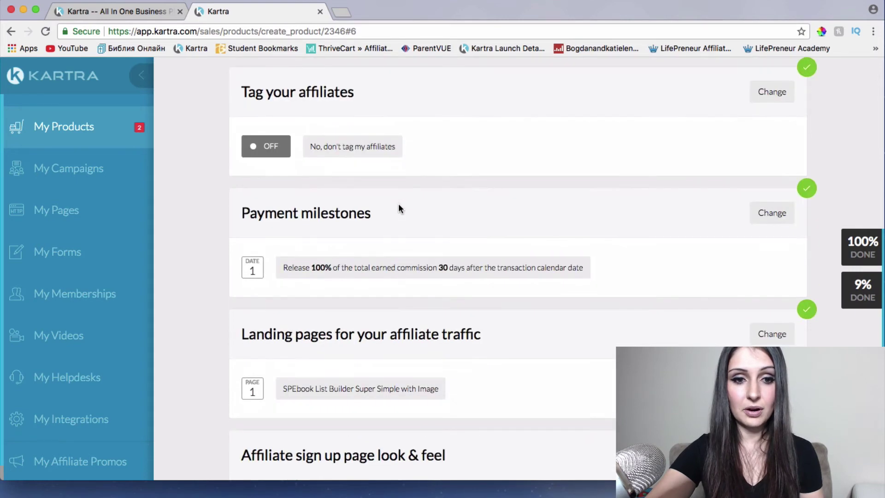
scroll(461, 253, "down", 5)
left_click(592, 300)
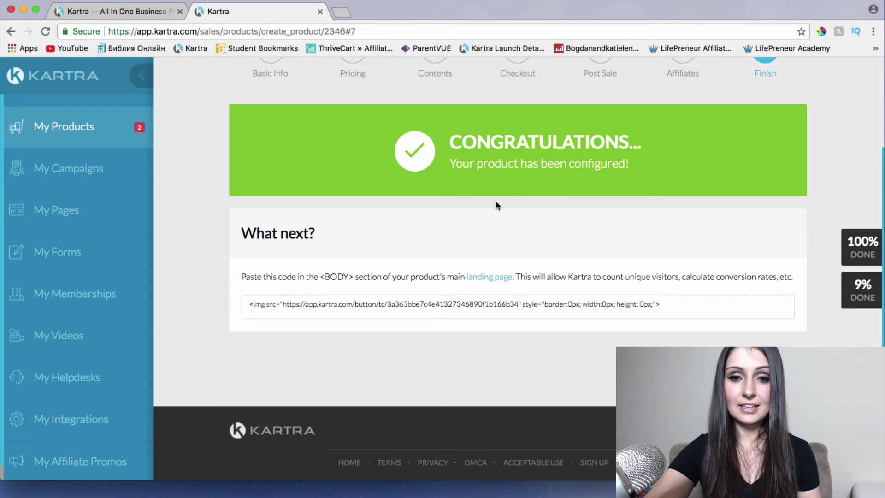
Open the List Builder Funnel checklist and expand its Customize your Product task.
scroll(496, 200, "up", 2)
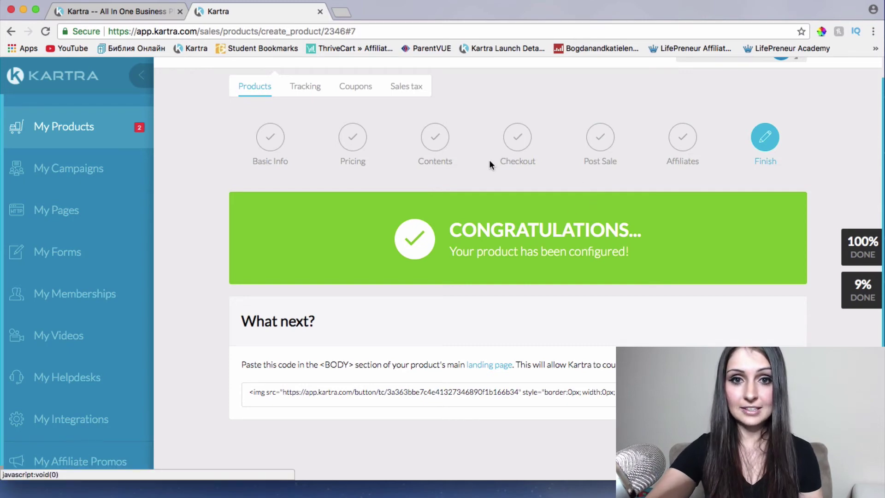
left_click(864, 297)
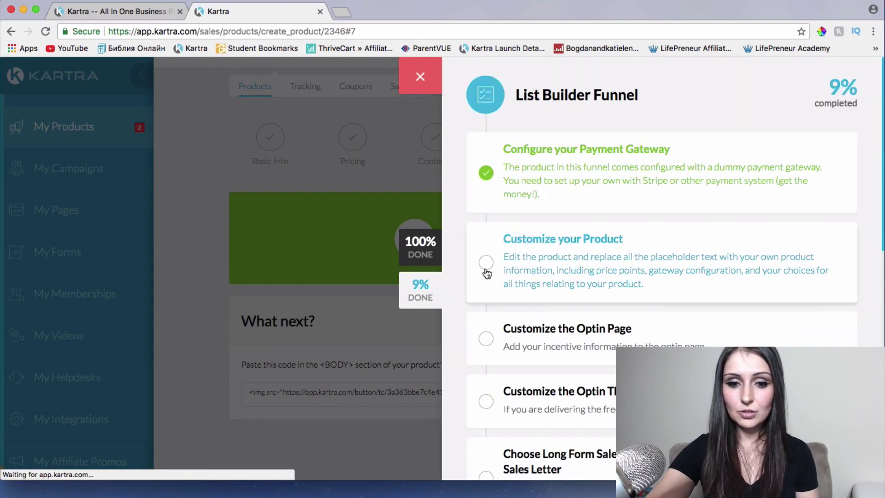
left_click(510, 298)
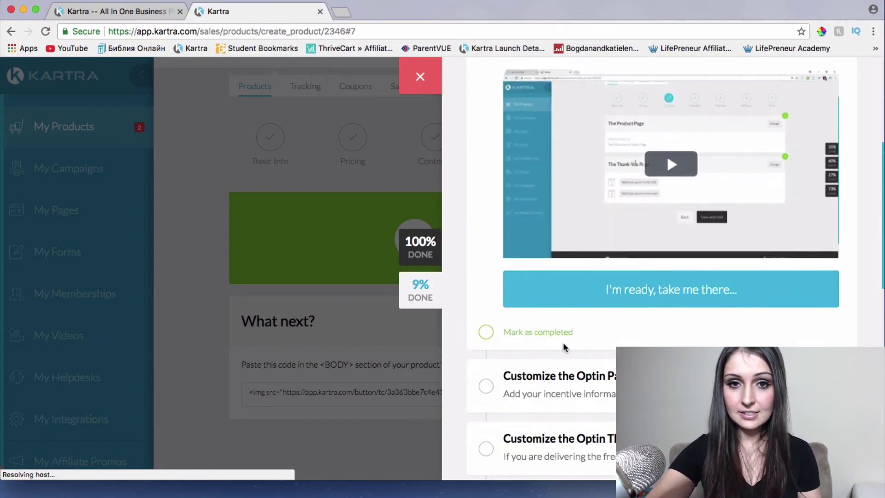
Review the remaining funnel tasks, from customizing the optin page to live testing the funnel, then close the checklist.
scroll(565, 347, "down", 3)
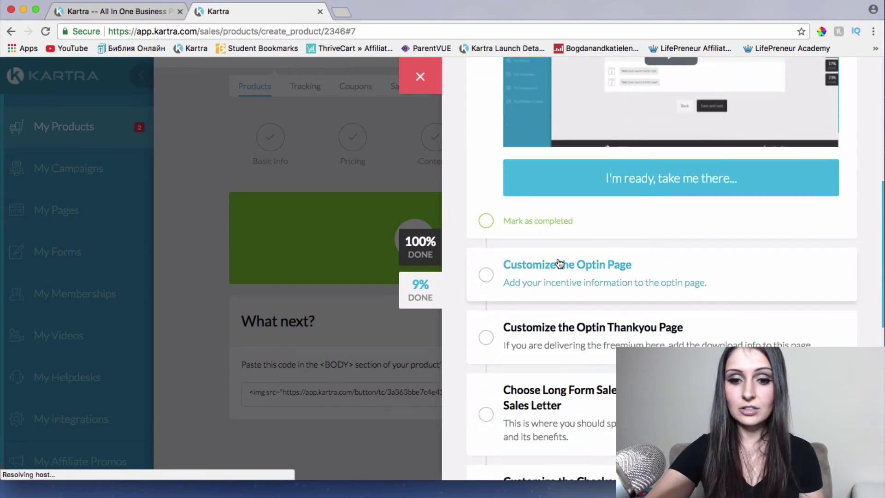
scroll(623, 276, "down", 1)
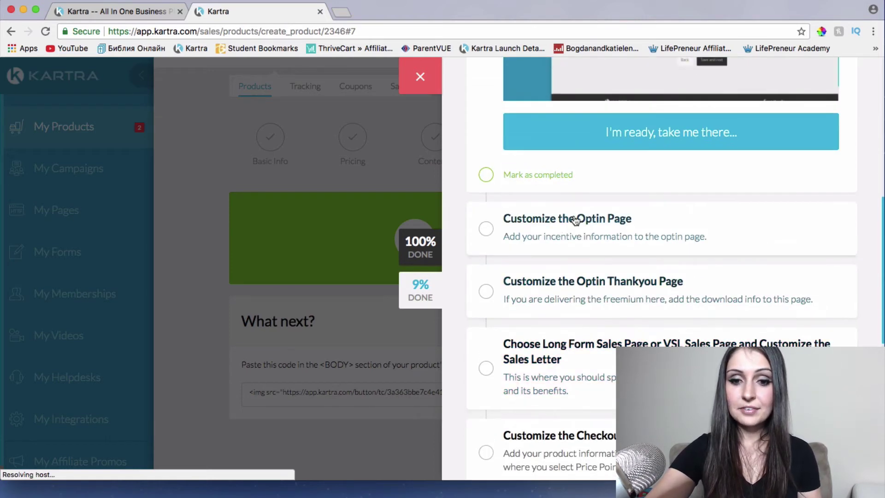
scroll(562, 325, "down", 10)
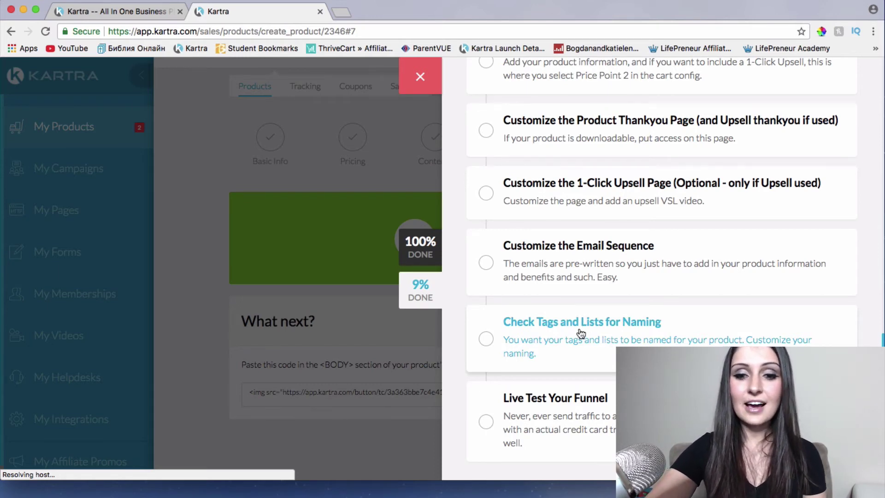
scroll(581, 332, "up", 4)
scroll(581, 333, "down", 5)
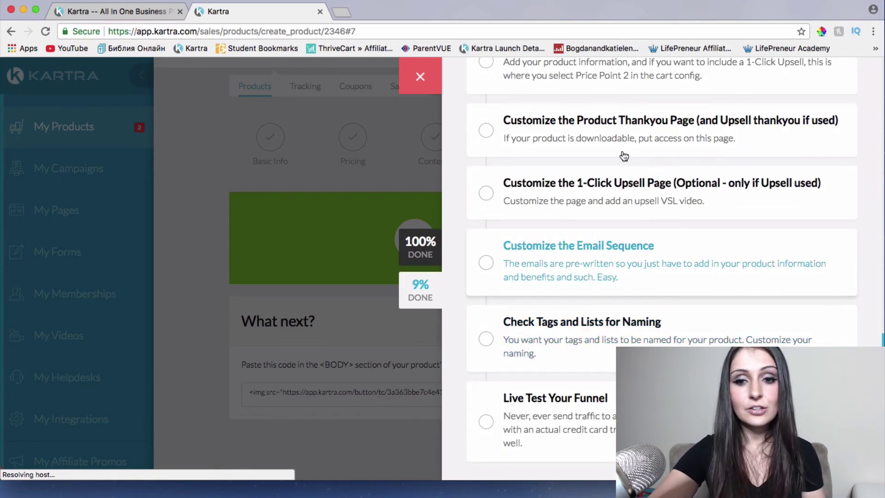
scroll(622, 154, "up", 9)
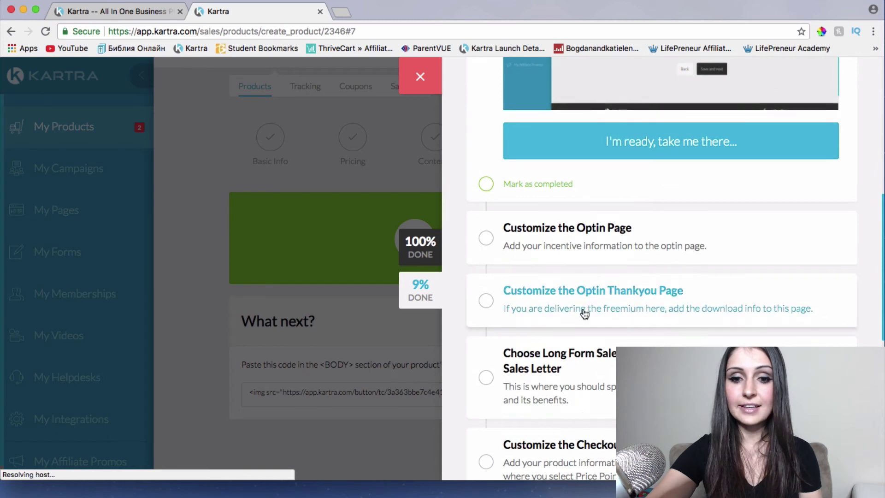
scroll(583, 311, "down", 3)
scroll(583, 312, "down", 2)
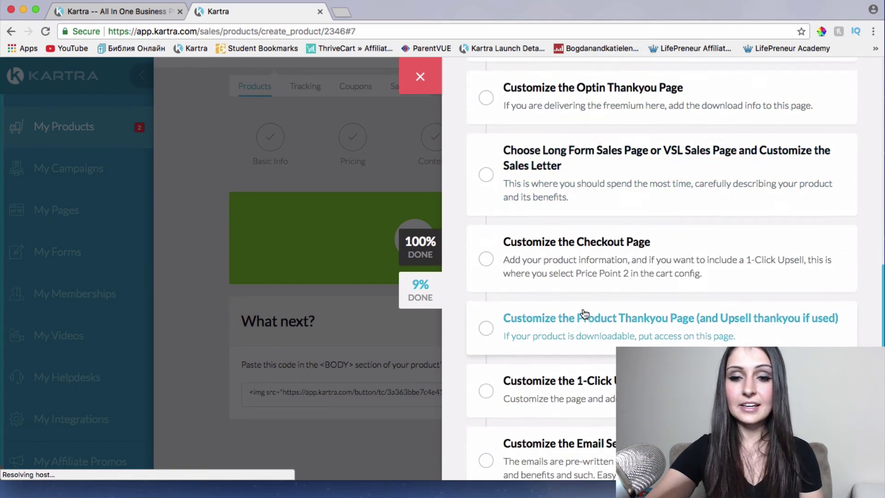
scroll(583, 311, "up", 8)
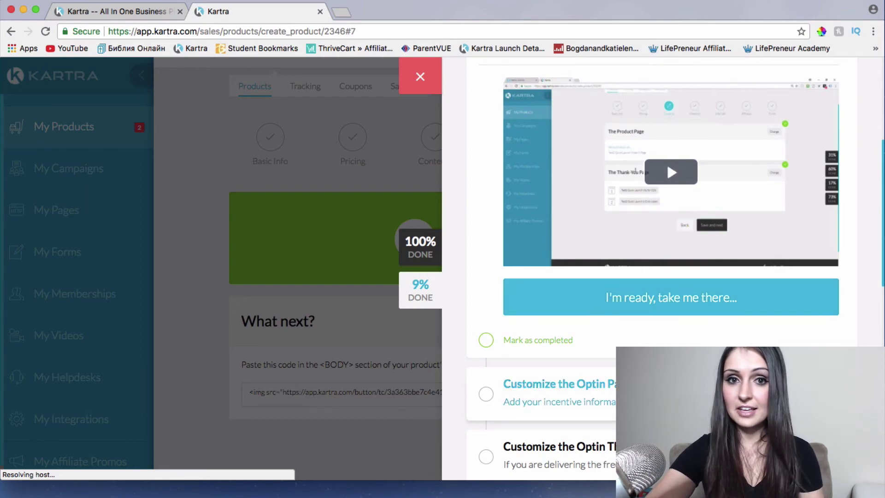
scroll(645, 392, "down", 5)
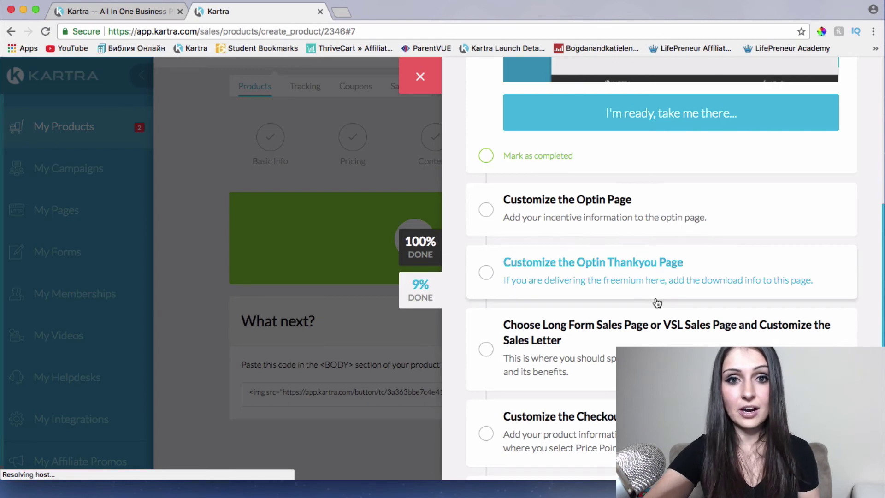
scroll(657, 303, "down", 6)
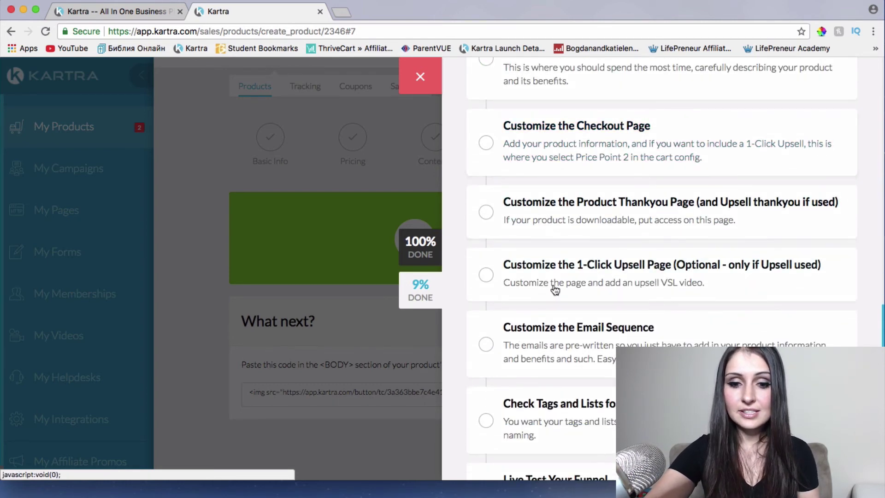
scroll(555, 289, "down", 2)
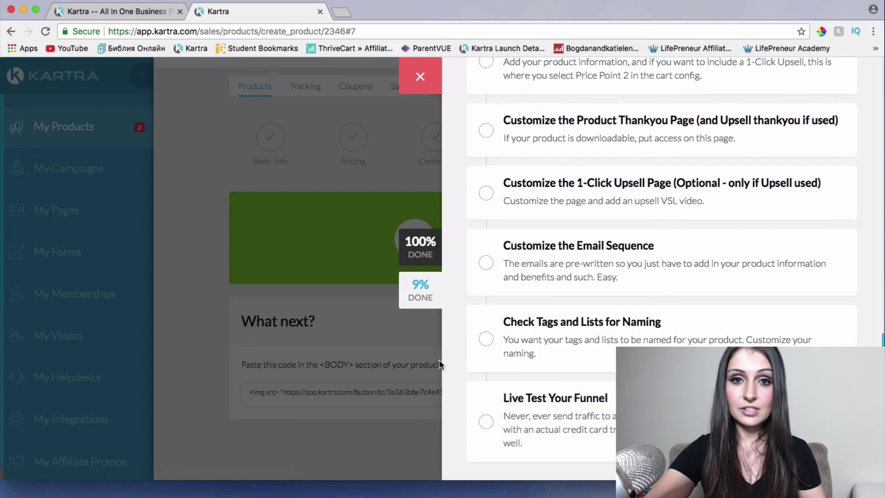
scroll(588, 319, "up", 8)
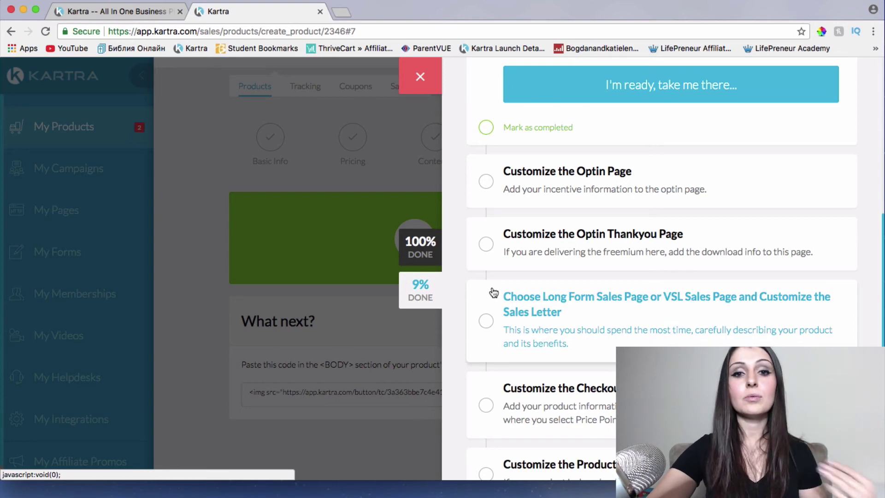
left_click(417, 89)
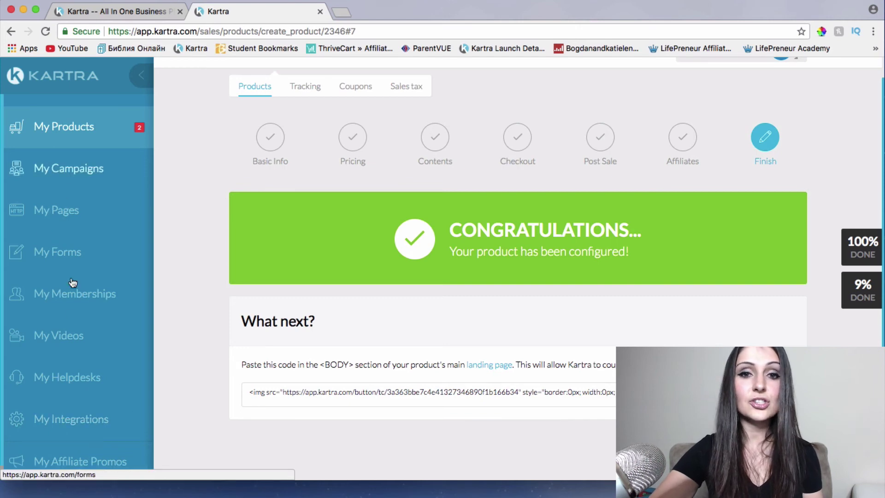
Go to the affiliate promotions area and open its product marketplace.
scroll(92, 385, "down", 1)
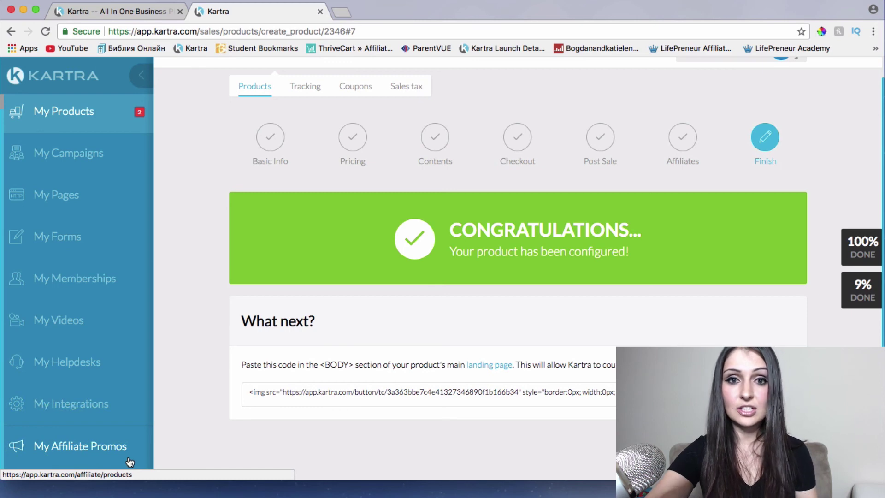
left_click(86, 454)
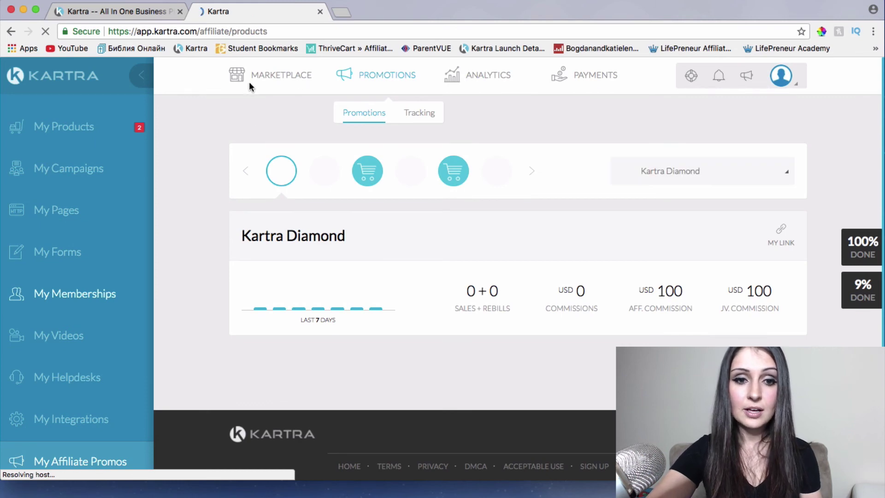
mouse_move(286, 82)
left_click(271, 106)
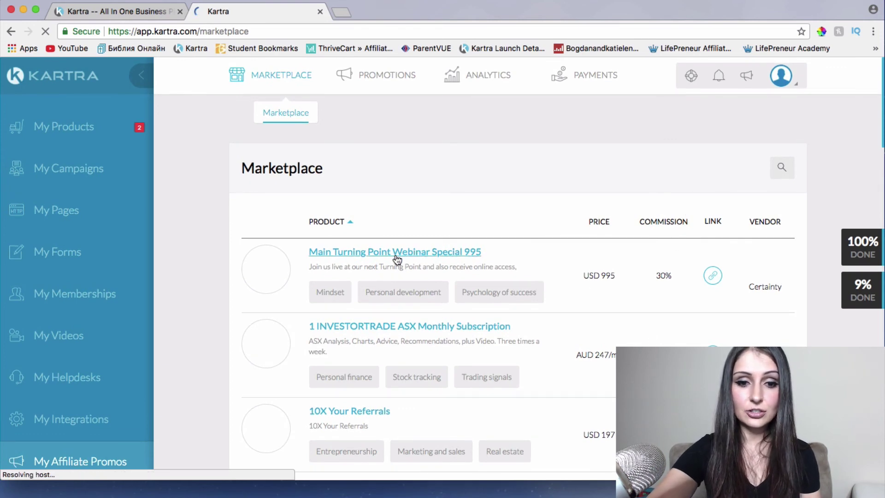
Browse the marketplace listings, examining the products' categories, prices, commissions and vendors, and return to the start of the list.
scroll(387, 322, "down", 6)
scroll(387, 318, "down", 10)
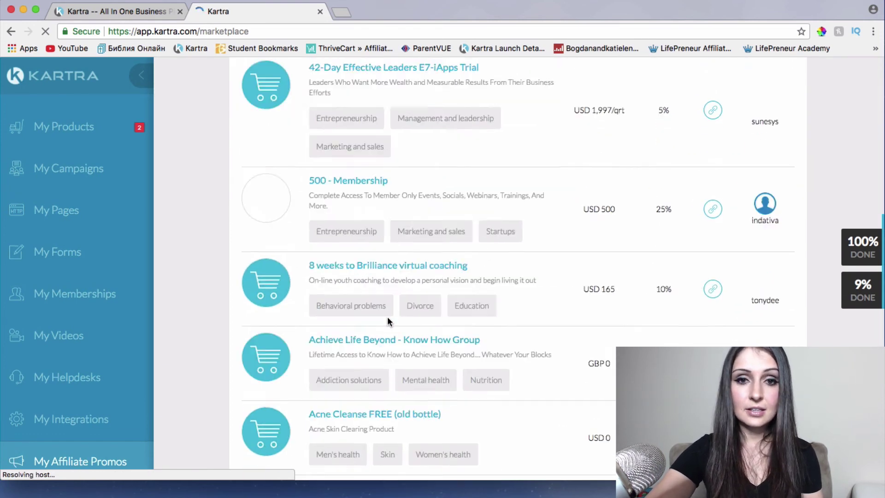
scroll(387, 318, "up", 3)
scroll(387, 318, "down", 1)
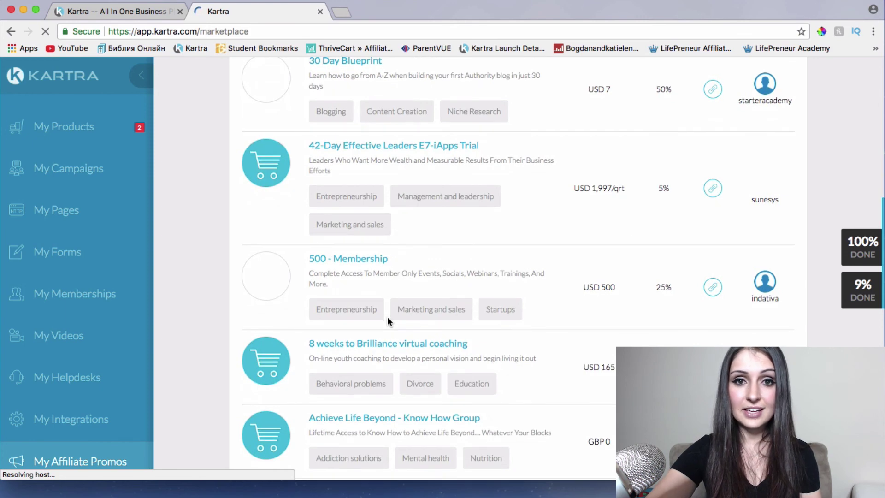
scroll(387, 321, "down", 7)
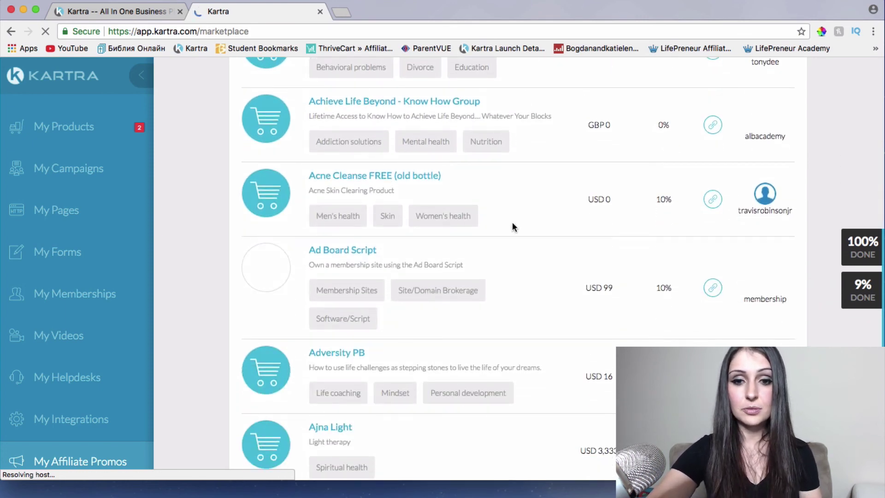
scroll(514, 225, "down", 4)
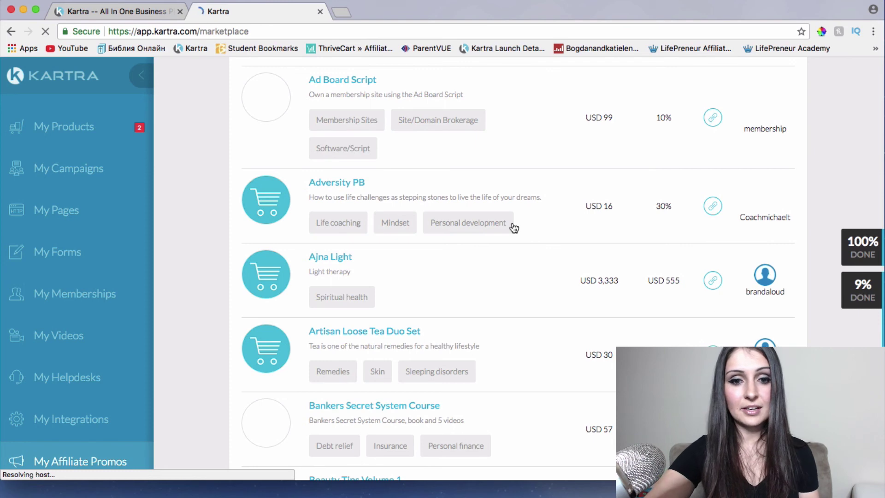
scroll(491, 226, "up", 5)
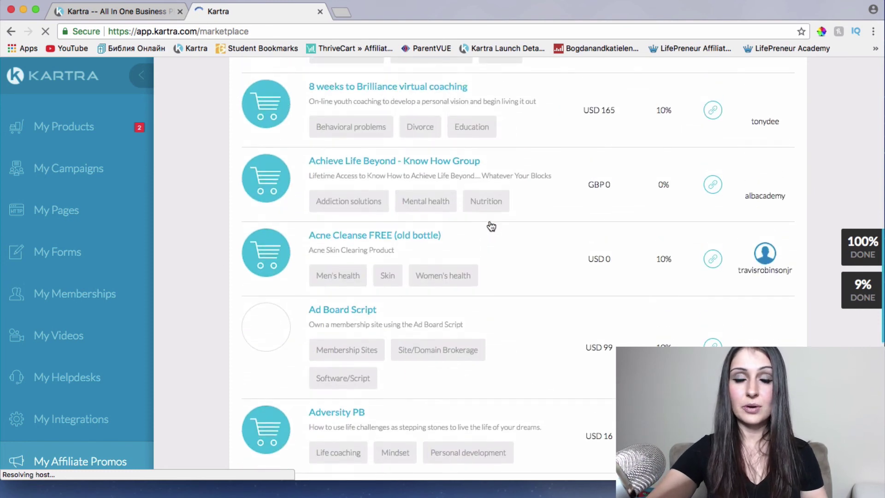
scroll(490, 225, "up", 5)
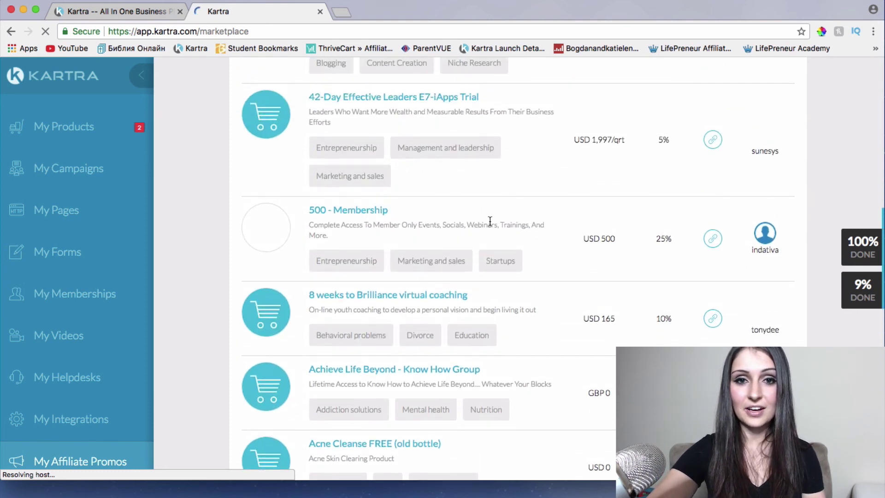
scroll(490, 221, "up", 5)
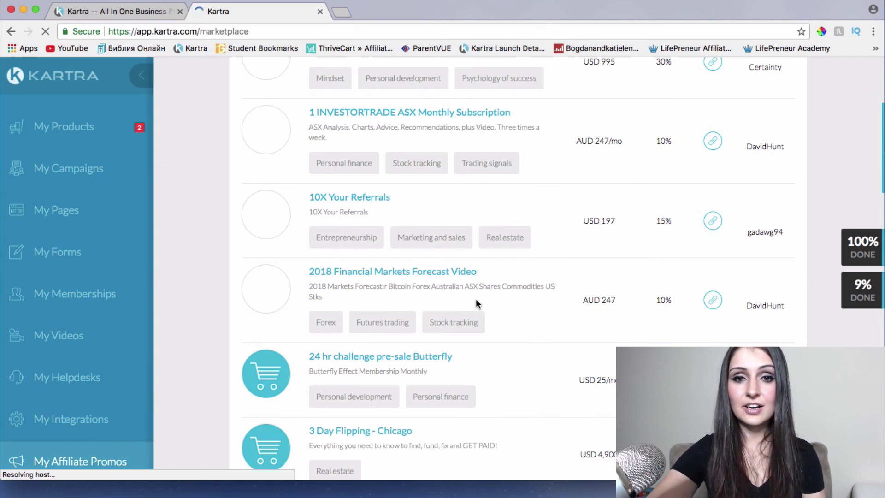
scroll(476, 299, "up", 5)
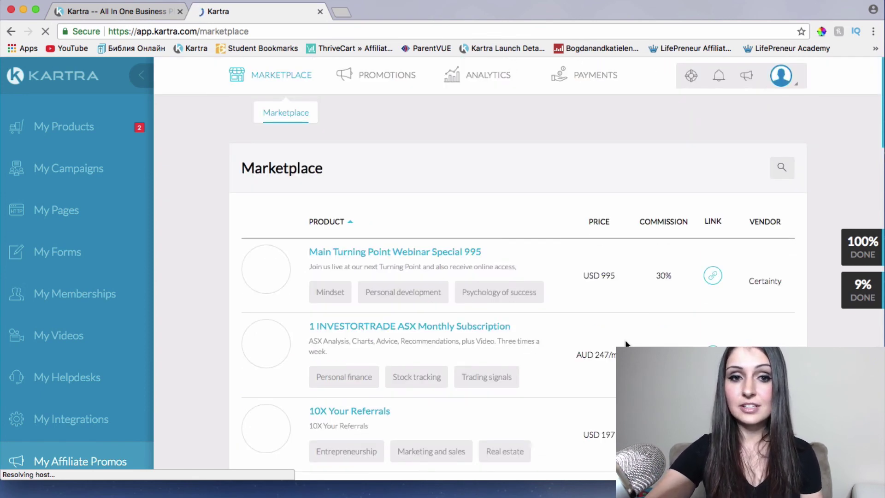